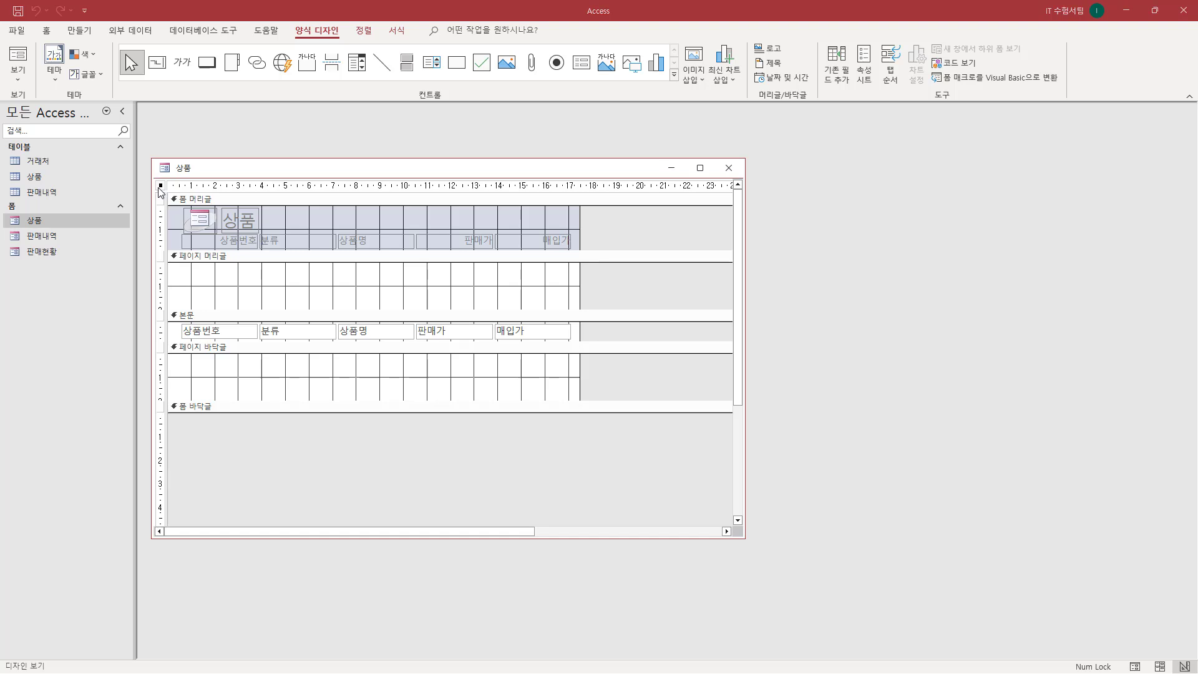
- Open the property sheet for the whole 상품 form, showing its format (형식) properties
{"action": "double_click", "coordinate": [161, 186]}
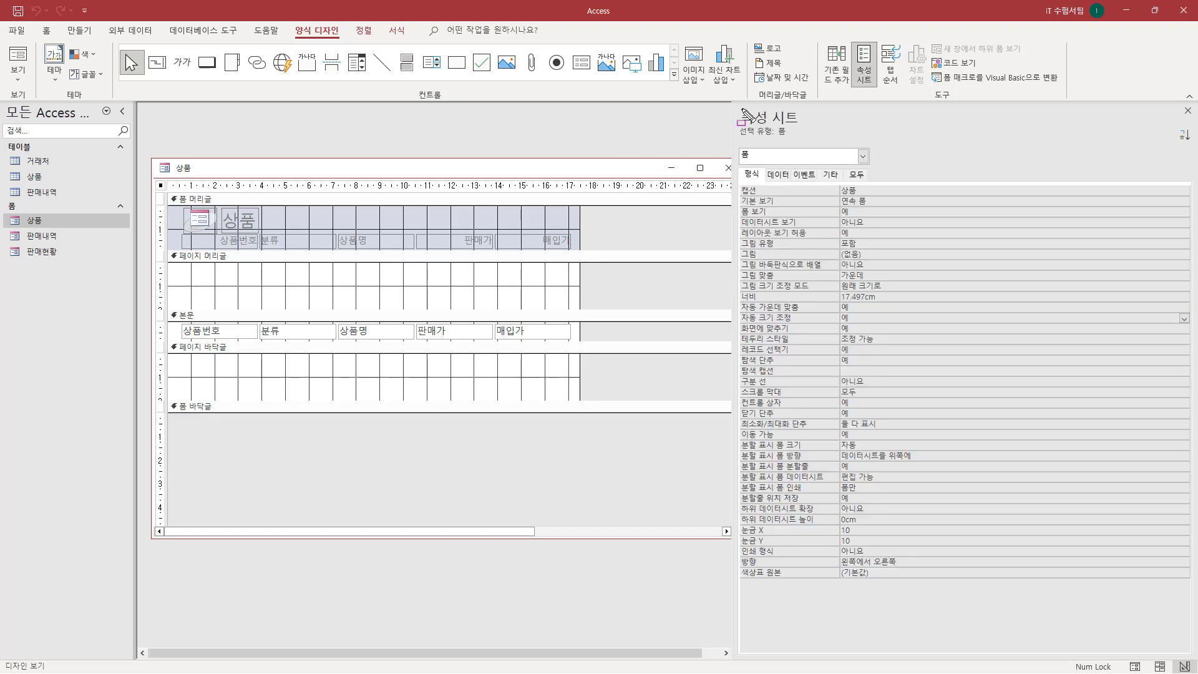
{"action": "left_click_drag", "start_coordinate": [737, 106], "coordinate": [811, 142]}
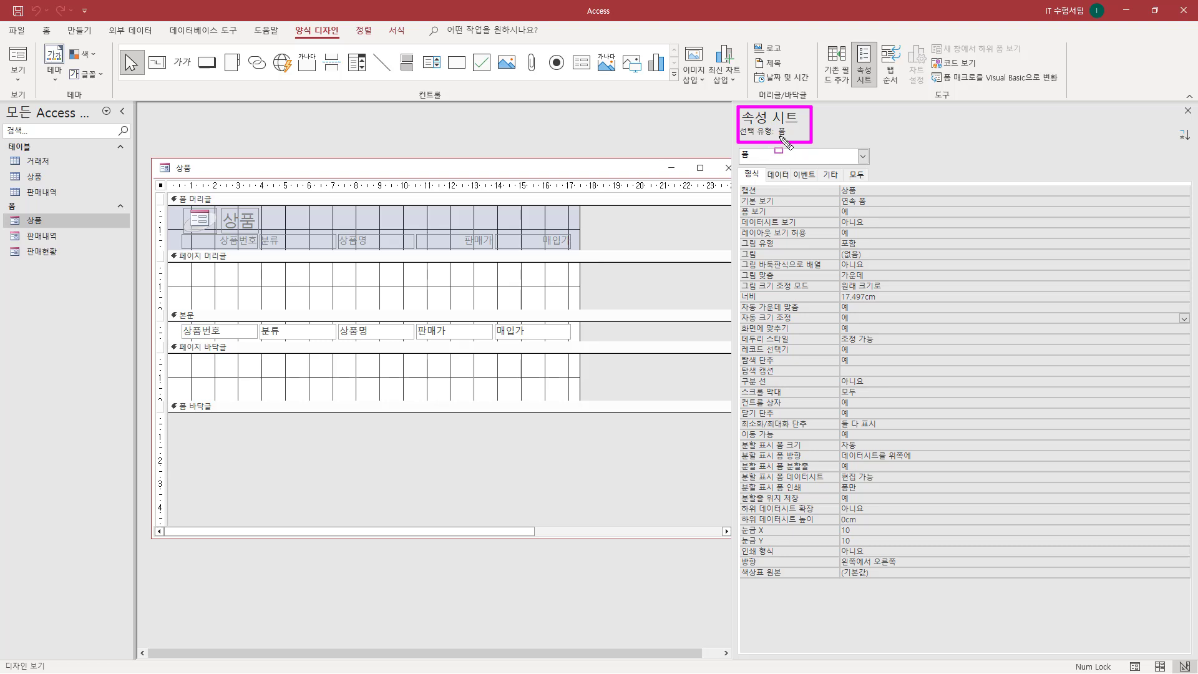
{"action": "left_click_drag", "start_coordinate": [742, 166], "coordinate": [761, 184]}
{"action": "mouse_move", "coordinate": [739, 331]}
{"action": "left_mouse_down"}
{"action": "mouse_move", "coordinate": [811, 347]}
{"action": "mouse_move", "coordinate": [927, 347]}
{"action": "left_mouse_up"}
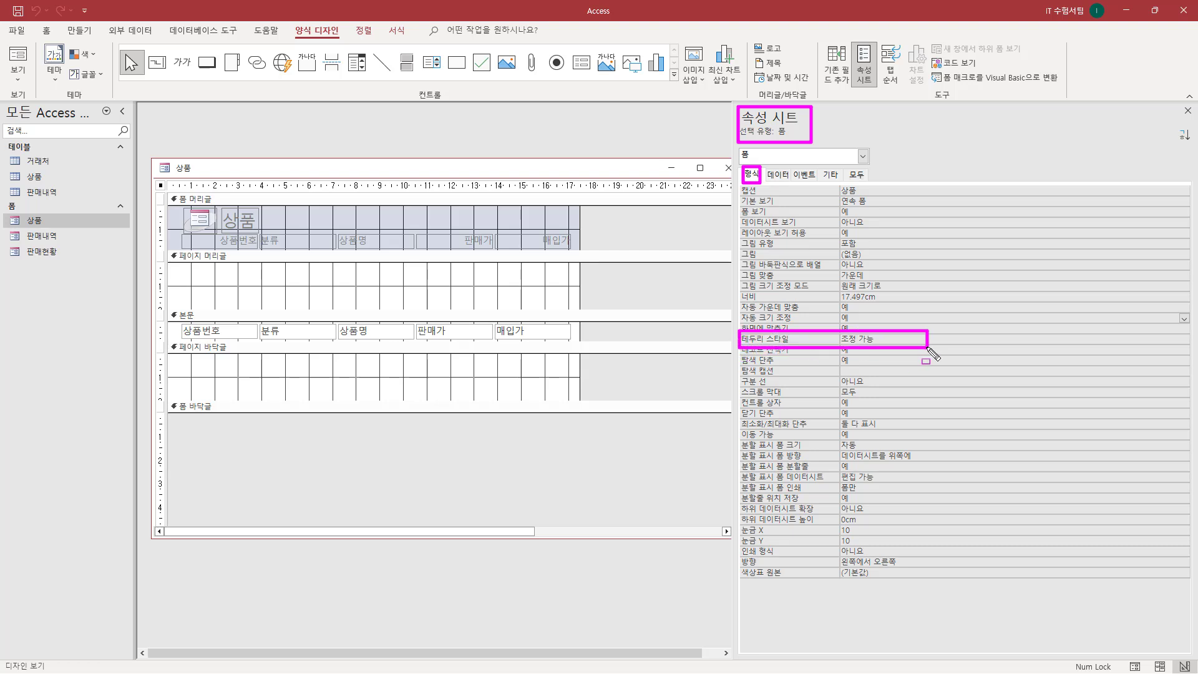
{"action": "key", "text": "Escape"}
- Set the 상품 form's border style (테두리 스타일) to 없음
{"action": "left_click", "coordinate": [893, 338]}
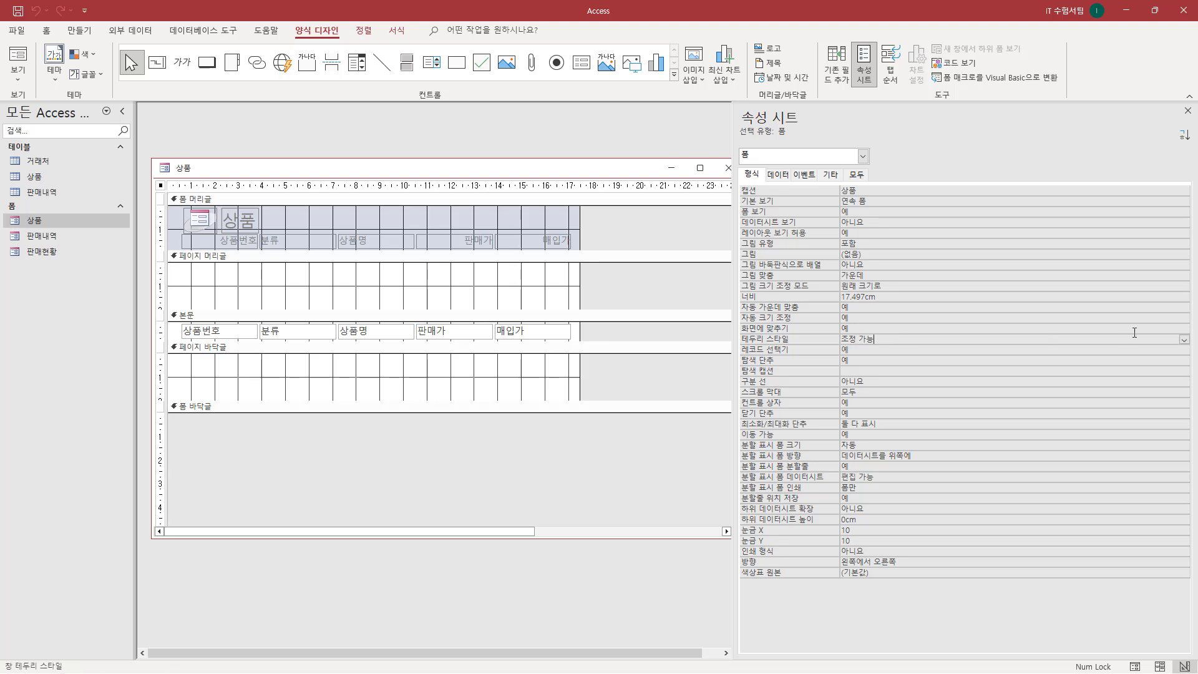
{"action": "left_click", "coordinate": [1183, 339]}
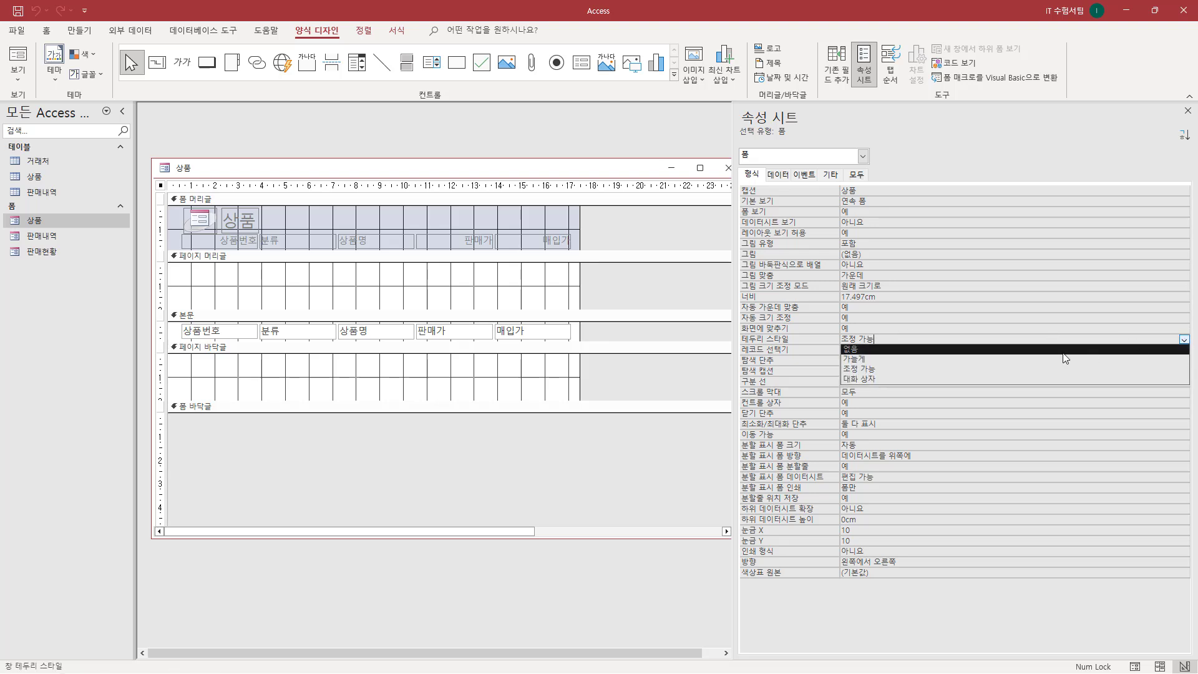
{"action": "left_click", "coordinate": [958, 351]}
{"action": "key", "text": "ctrl+2"}
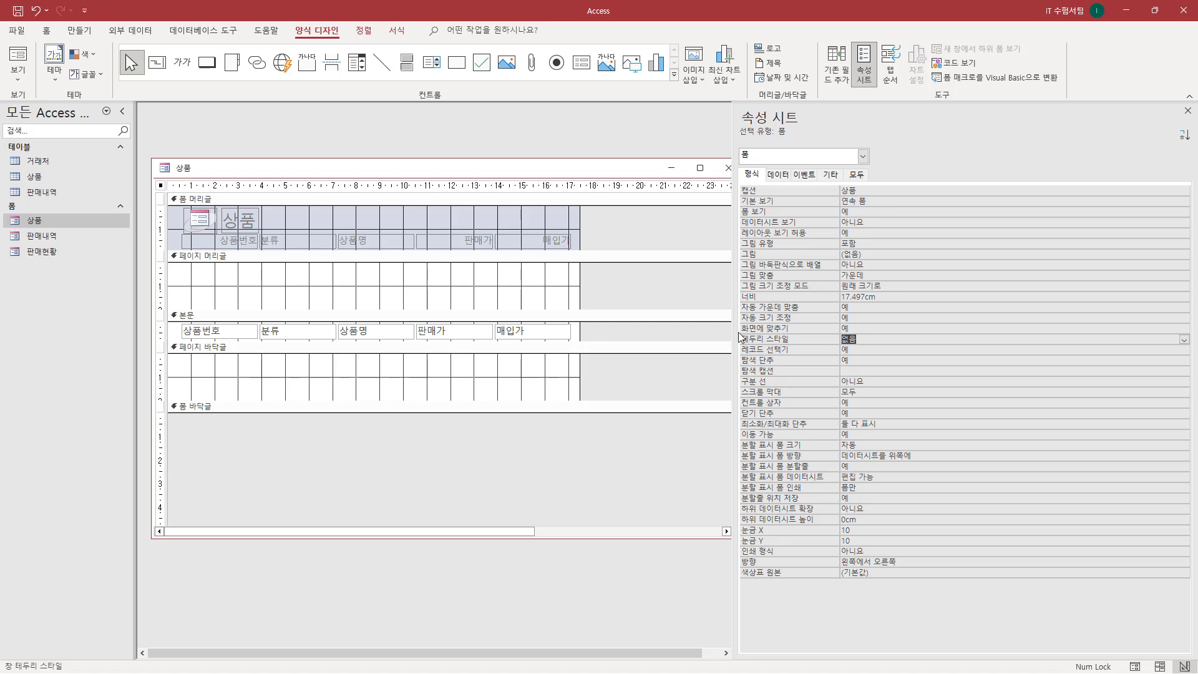
{"action": "left_click_drag", "start_coordinate": [738, 331], "coordinate": [883, 348]}
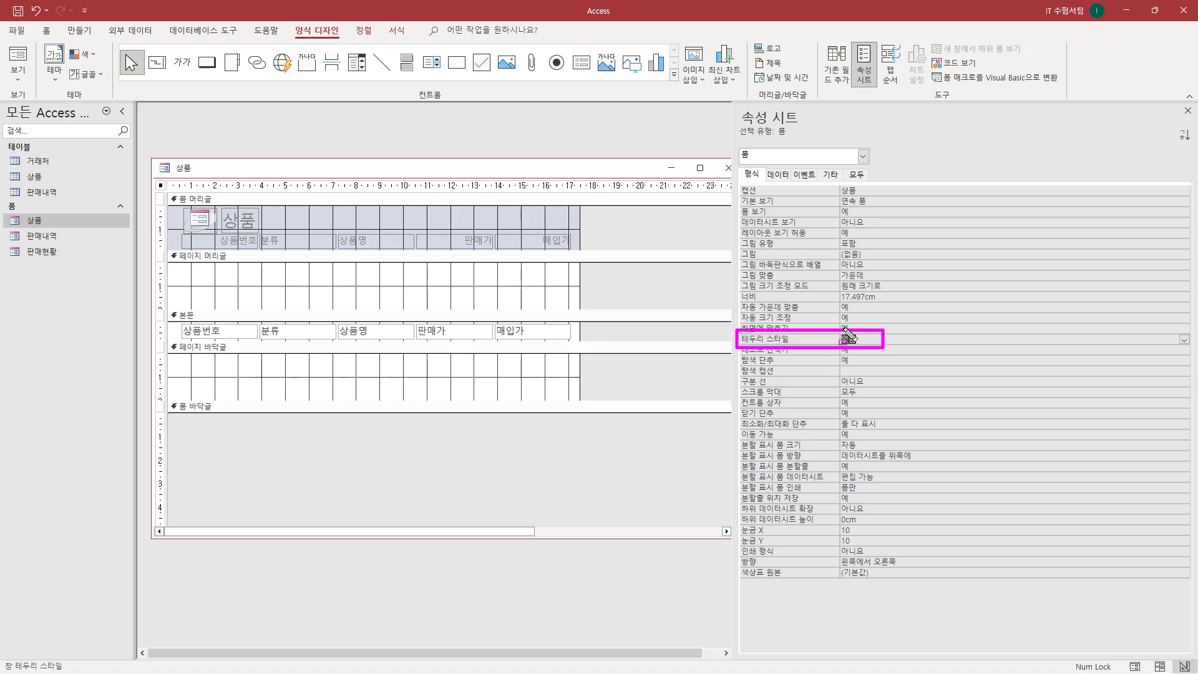
{"action": "key", "text": "Escape"}
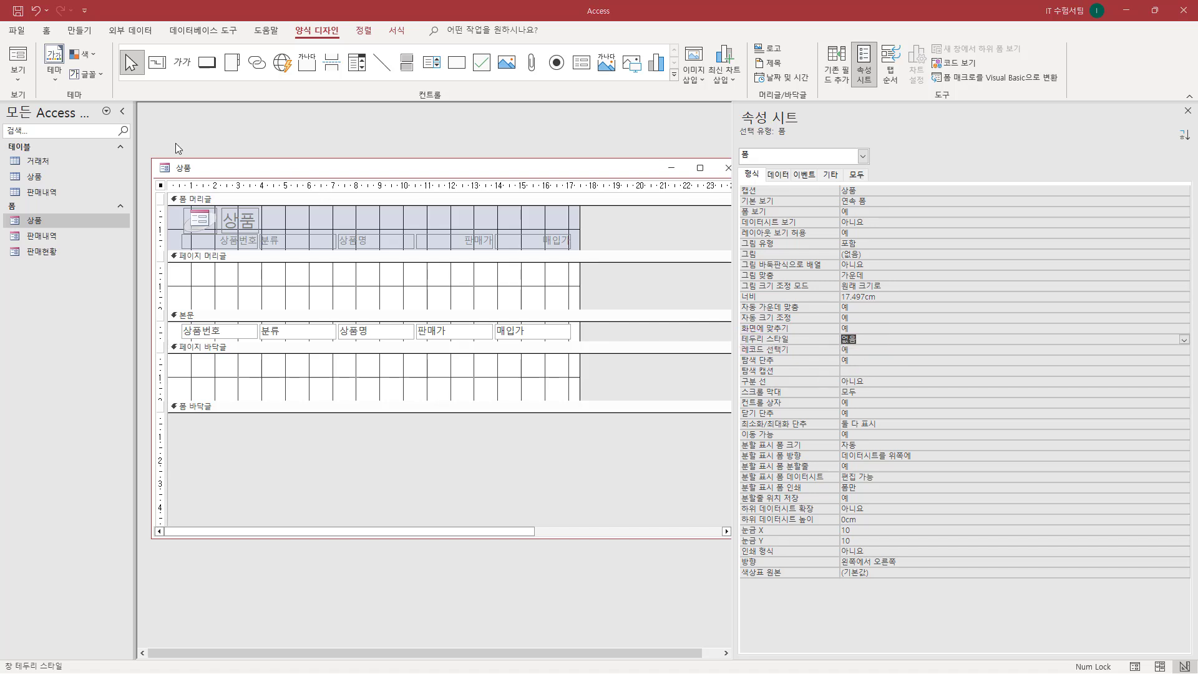
- Show the 상품 form in Form view and examine its window edges and title bar area with the 없음 border style
{"action": "right_click", "coordinate": [209, 172]}
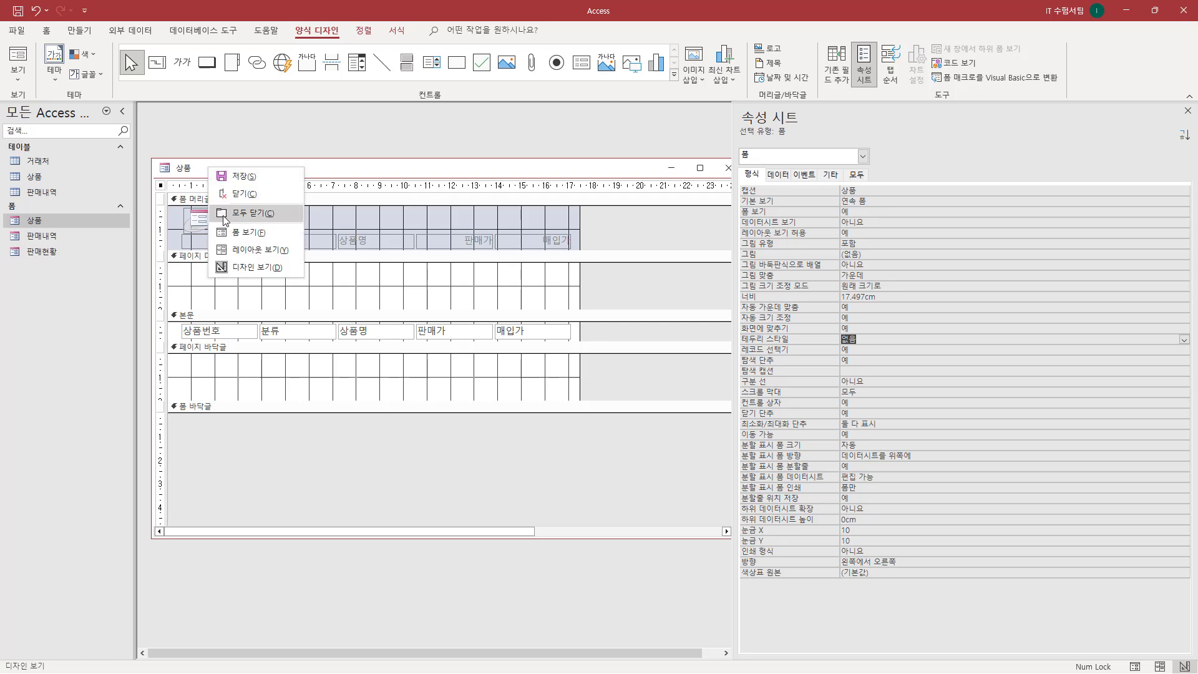
{"action": "left_click", "coordinate": [229, 235]}
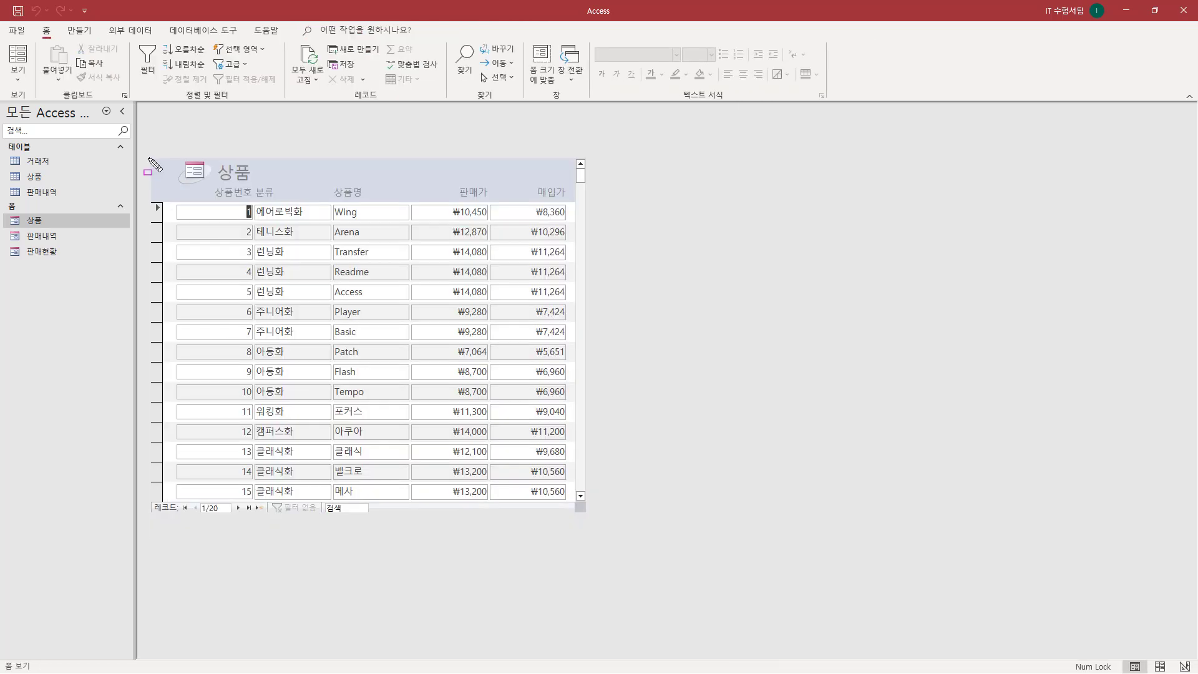
{"action": "mouse_move", "coordinate": [148, 156]}
{"action": "left_mouse_down"}
{"action": "mouse_move", "coordinate": [481, 495]}
{"action": "mouse_move", "coordinate": [590, 516]}
{"action": "left_mouse_up"}
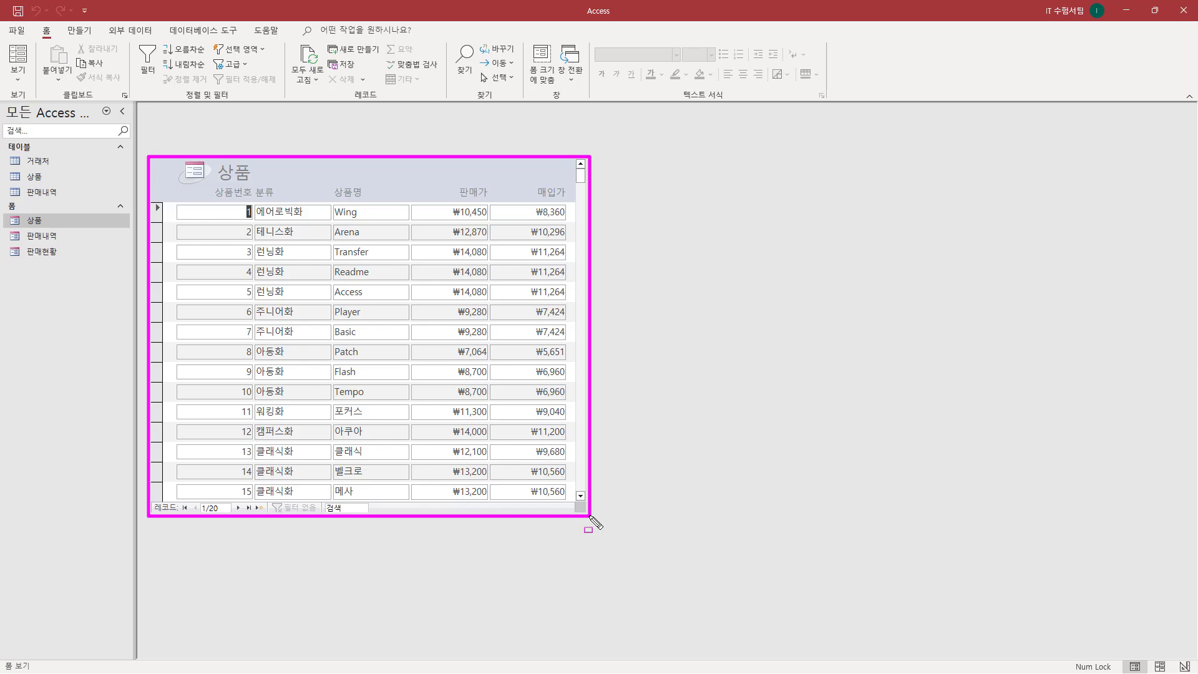
{"action": "key", "text": "Escape"}
{"action": "key", "text": "ctrl+shift+d"}
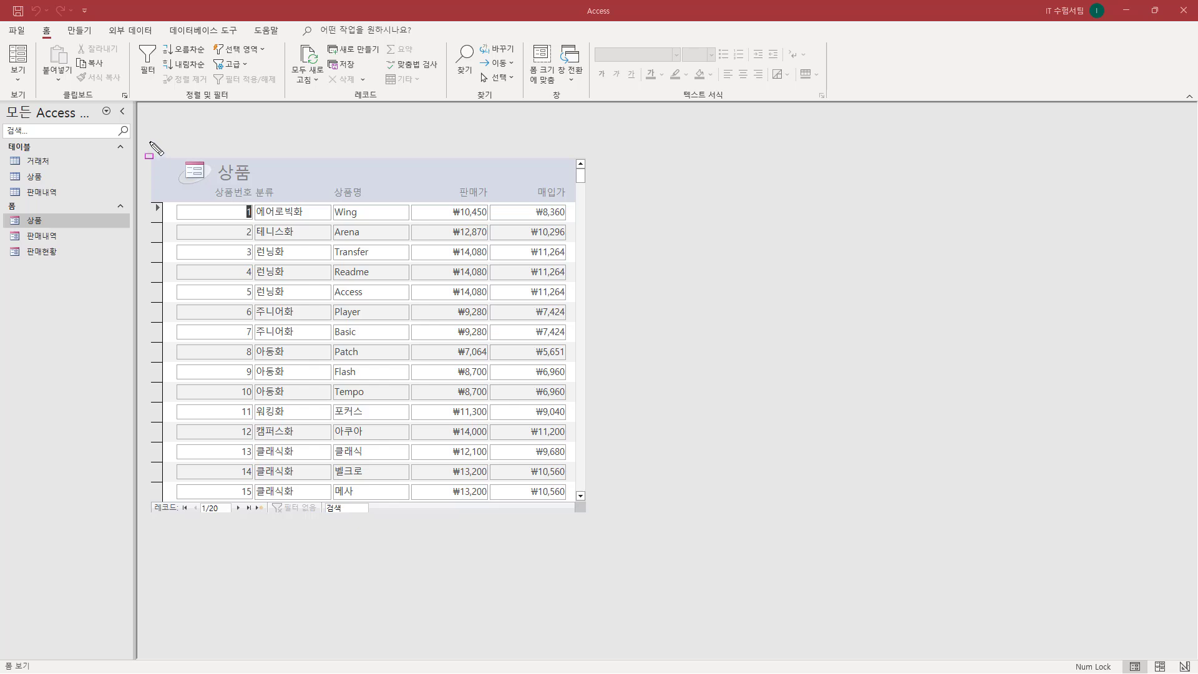
{"action": "mouse_move", "coordinate": [150, 143]}
{"action": "left_mouse_down"}
{"action": "mouse_move", "coordinate": [610, 109]}
{"action": "mouse_move", "coordinate": [579, 156]}
{"action": "mouse_move", "coordinate": [589, 163]}
{"action": "left_mouse_up"}
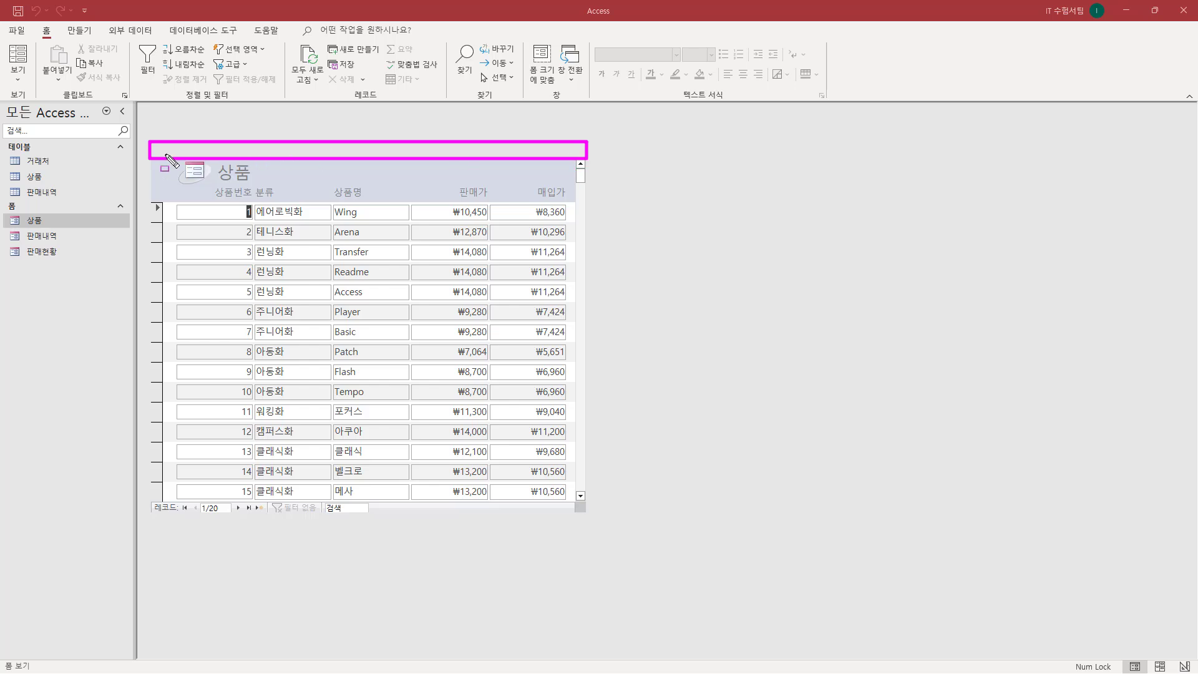
{"action": "key", "text": "Escape"}
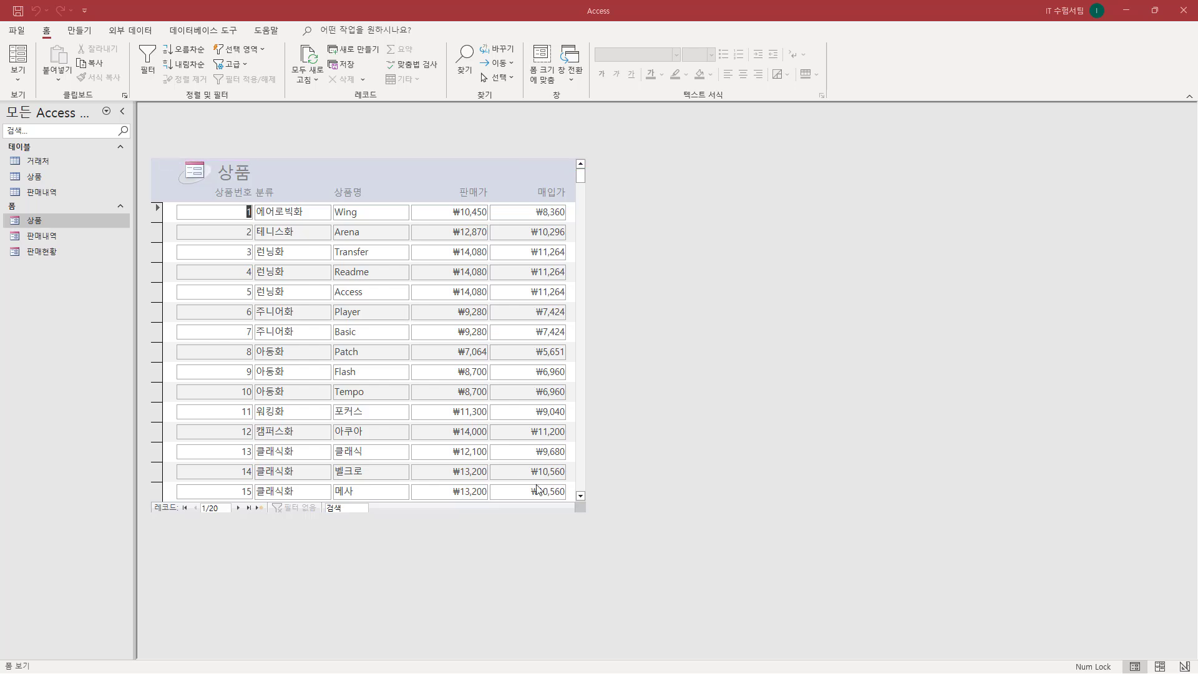
{"action": "key", "text": "ctrl+2"}
{"action": "left_click_drag", "start_coordinate": [586, 453], "coordinate": [587, 519]}
{"action": "left_click_drag", "start_coordinate": [505, 514], "coordinate": [587, 514]}
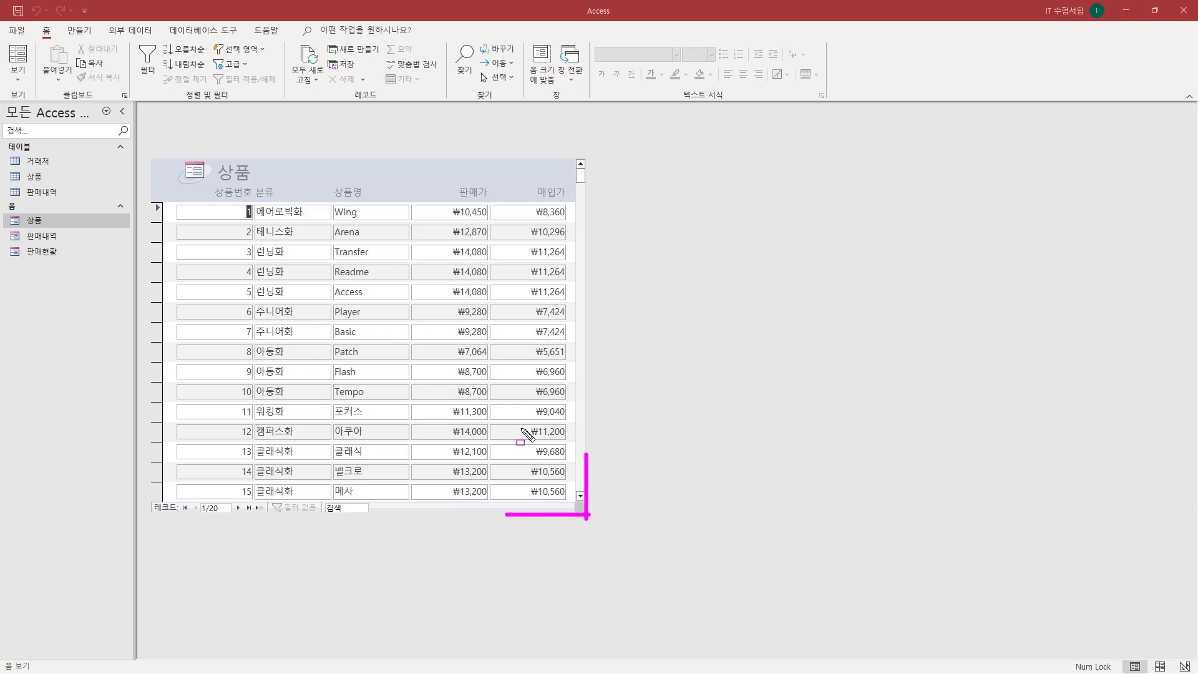
{"action": "key", "text": "Escape"}
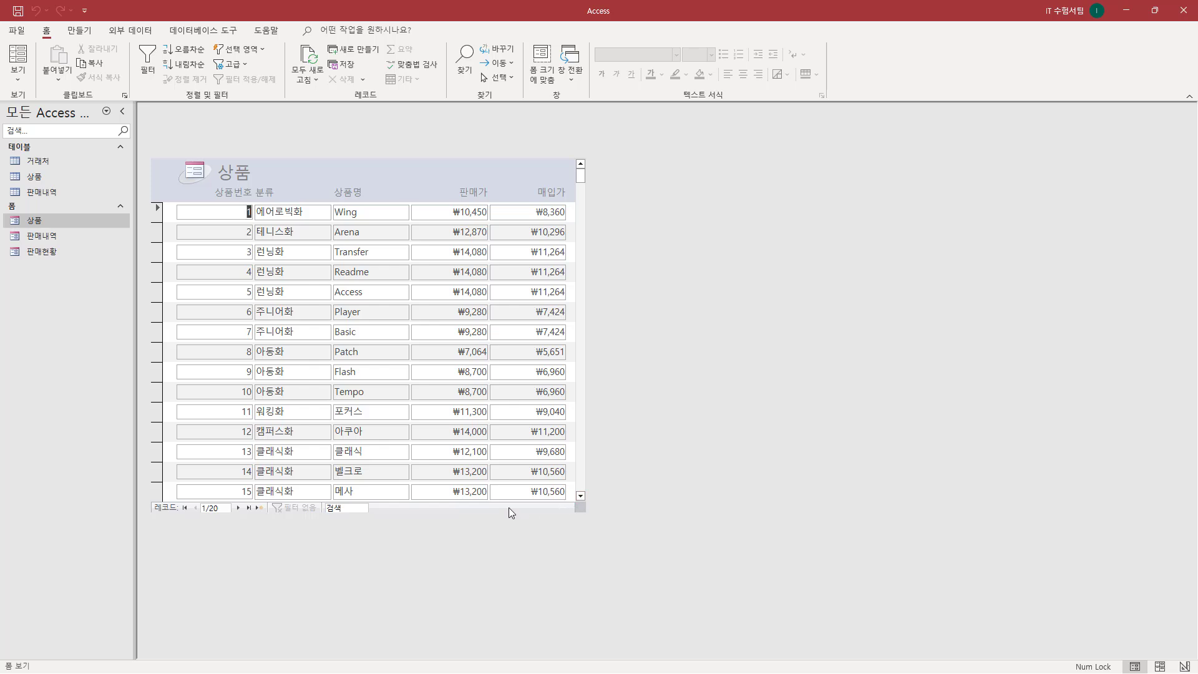
{"action": "key", "text": "ctrl+shift+d"}
- Return the 상품 form to Design view and set its border style (테두리 스타일) to 가늘게
{"action": "right_click", "coordinate": [269, 166]}
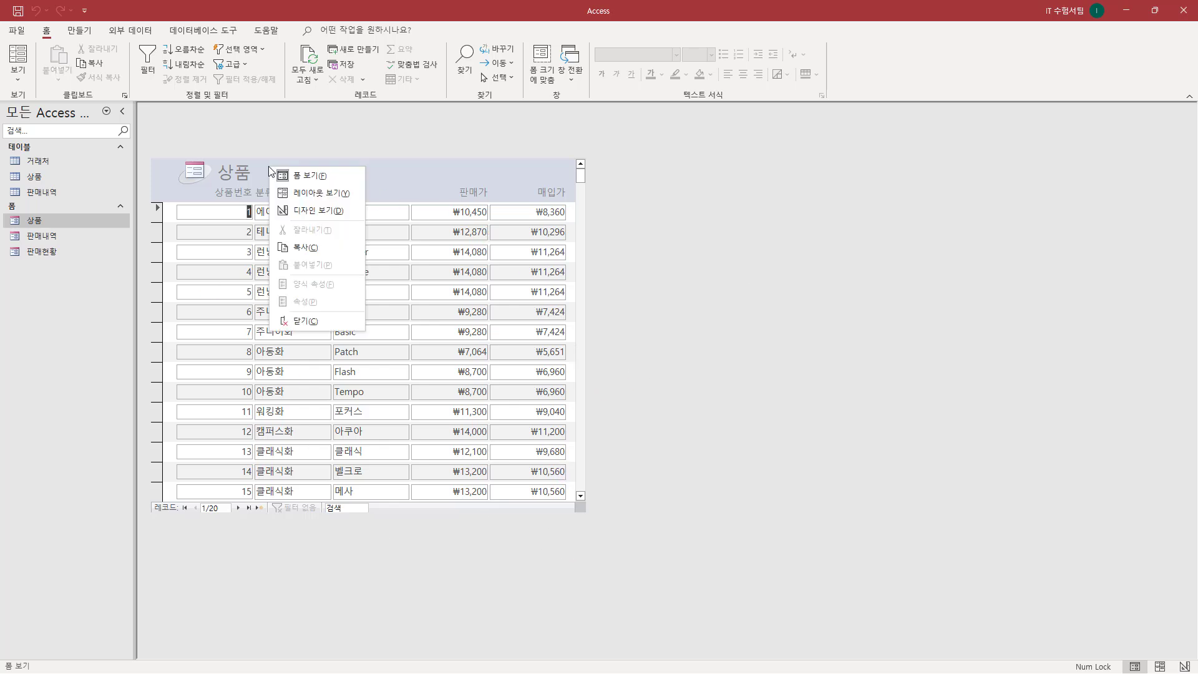
{"action": "left_click", "coordinate": [303, 213]}
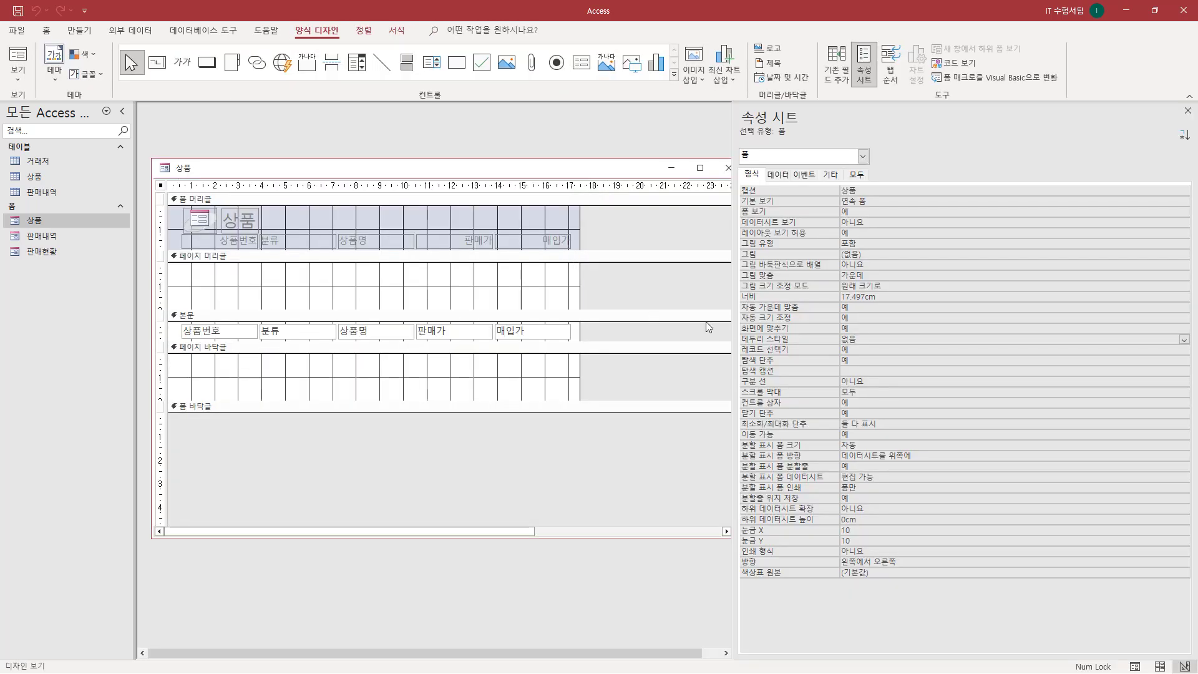
{"action": "left_click_drag", "start_coordinate": [741, 343], "coordinate": [872, 345]}
{"action": "key", "text": "Escape"}
{"action": "double_click", "coordinate": [867, 340]}
{"action": "double_click", "coordinate": [867, 340]}
{"action": "double_click", "coordinate": [870, 340]}
{"action": "left_click", "coordinate": [879, 340]}
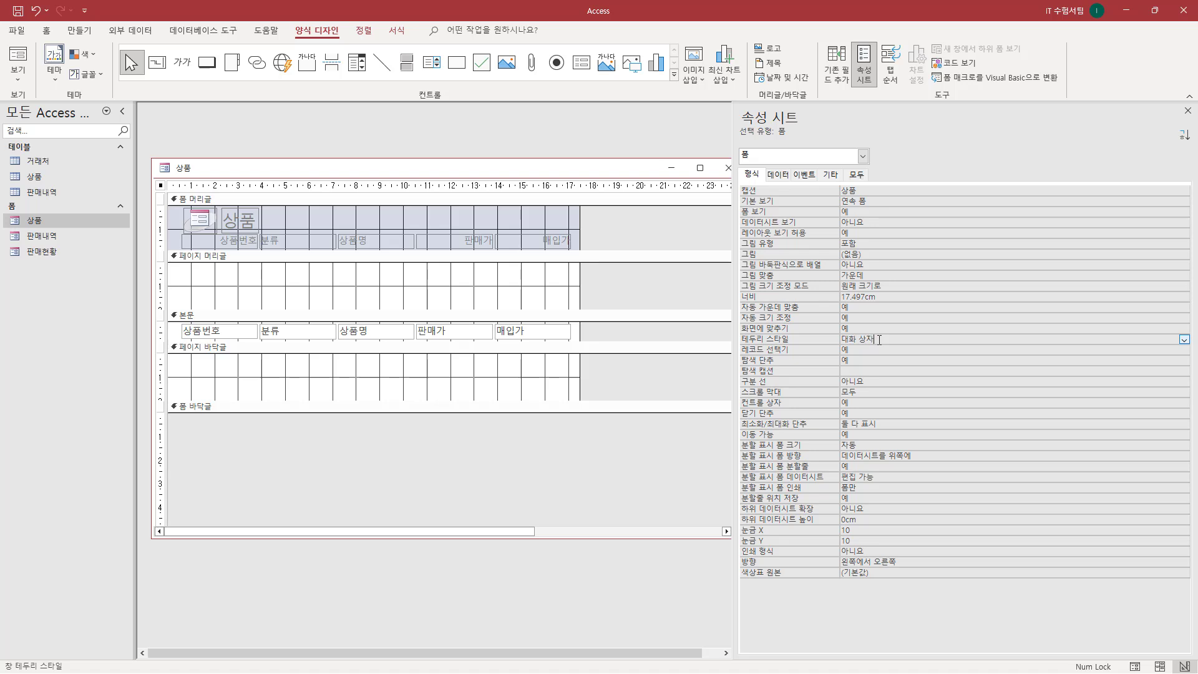
{"action": "double_click", "coordinate": [879, 340]}
{"action": "double_click", "coordinate": [879, 340]}
{"action": "left_click_drag", "start_coordinate": [738, 331], "coordinate": [887, 348]}
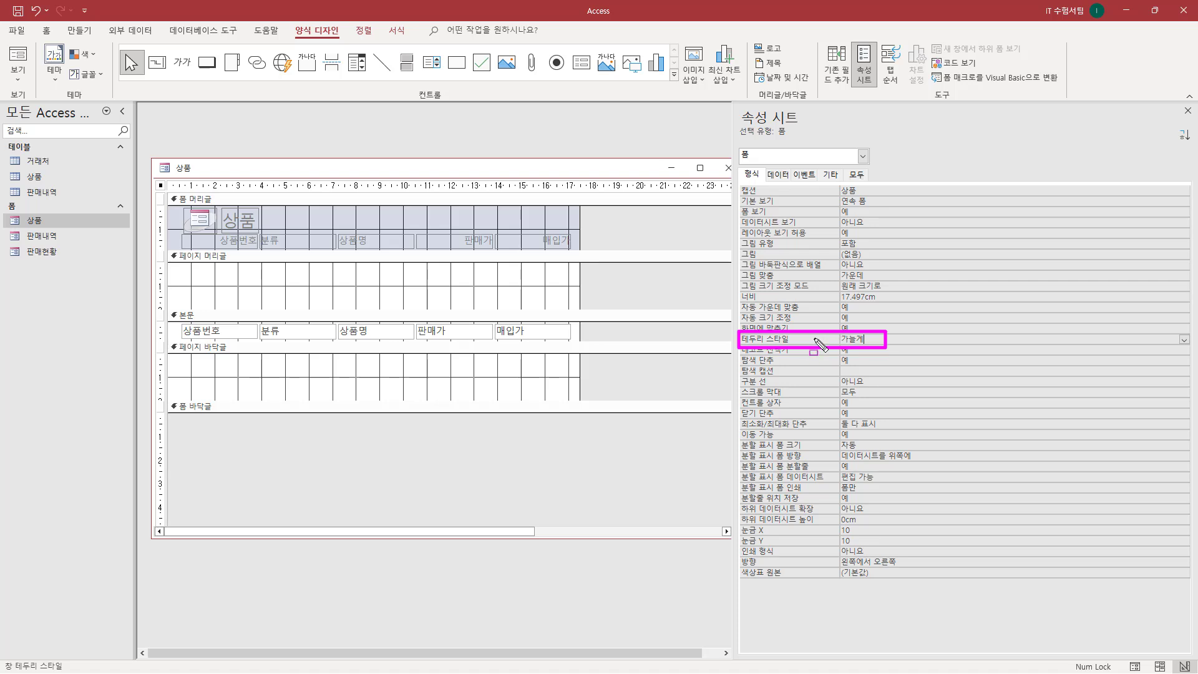
{"action": "key", "text": "Escape"}
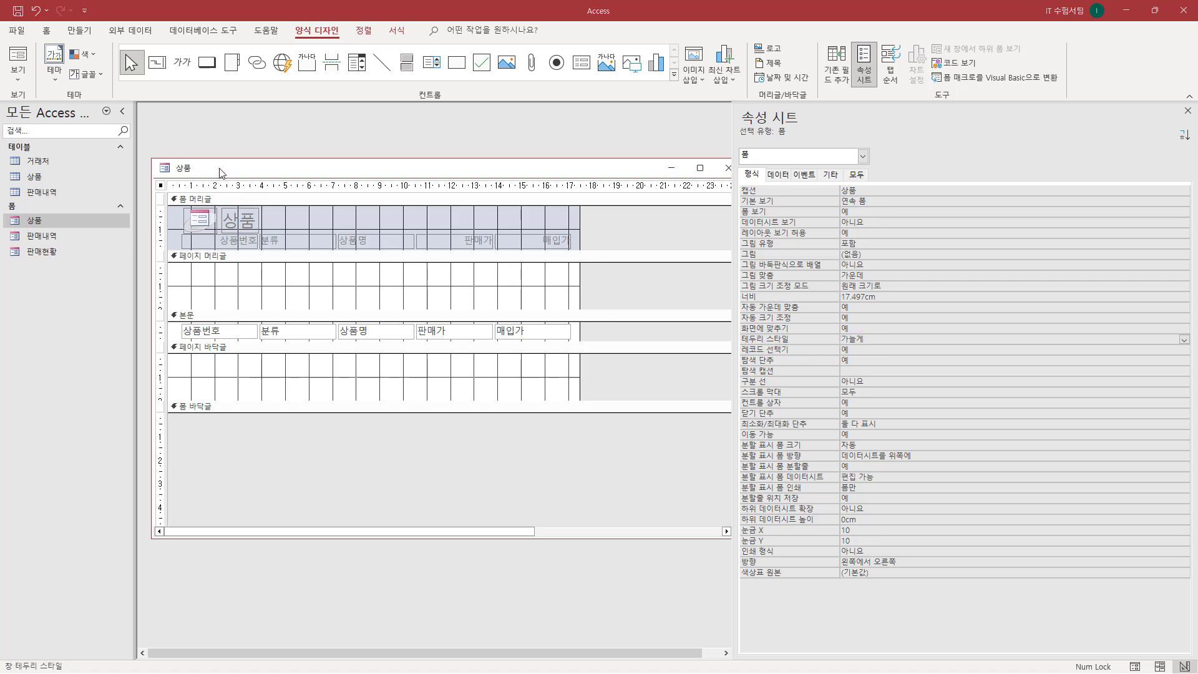
- Show the 상품 form in Form view and examine its title bar and outer border with the 가늘게 style
{"action": "right_click", "coordinate": [220, 172]}
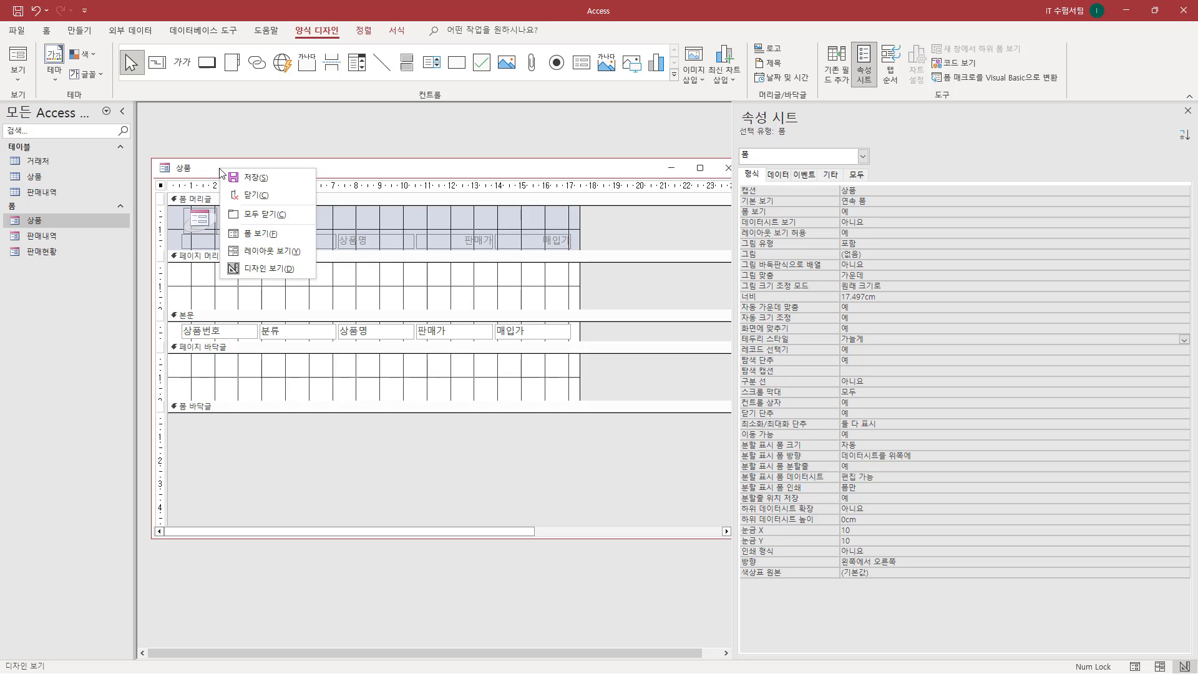
{"action": "left_click", "coordinate": [257, 240]}
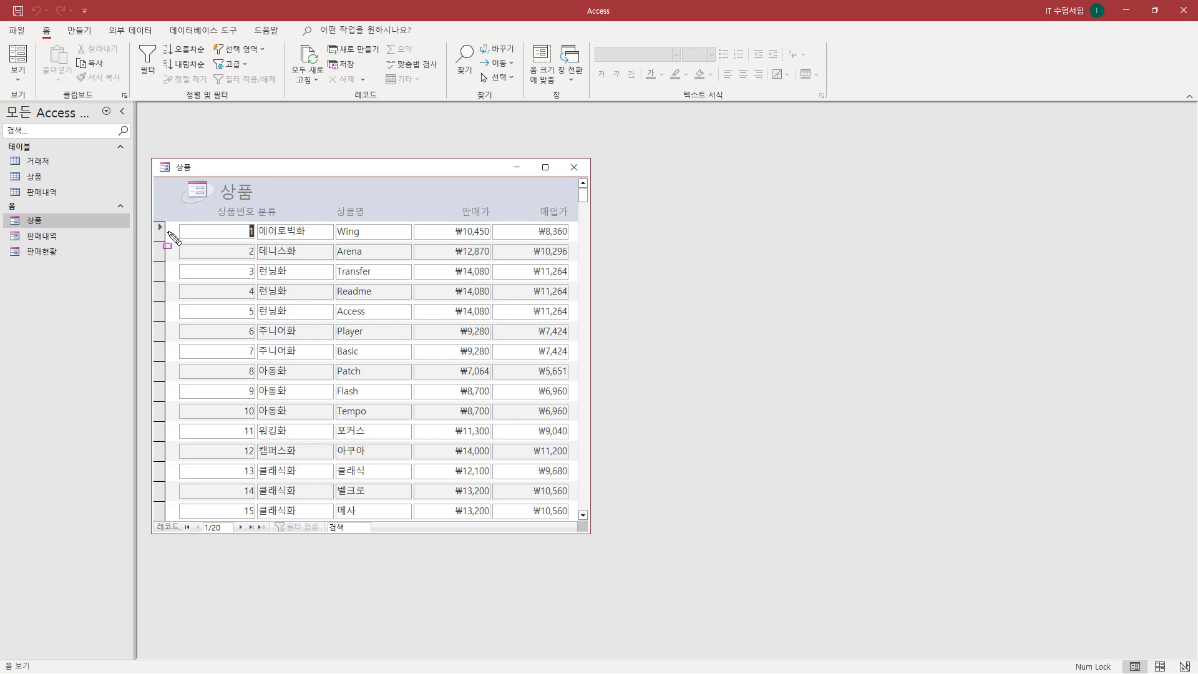
{"action": "mouse_move", "coordinate": [156, 179]}
{"action": "left_mouse_down"}
{"action": "mouse_move", "coordinate": [240, 348]}
{"action": "mouse_move", "coordinate": [527, 477]}
{"action": "mouse_move", "coordinate": [577, 519]}
{"action": "left_mouse_up"}
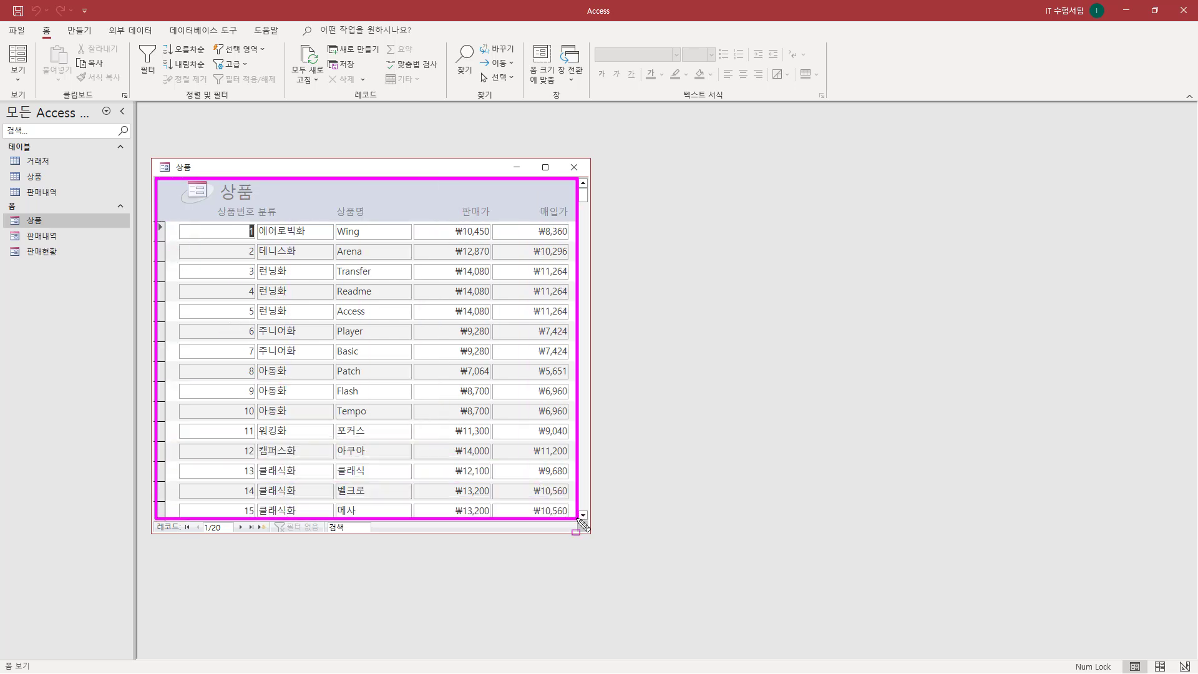
{"action": "key", "text": "ctrl+z"}
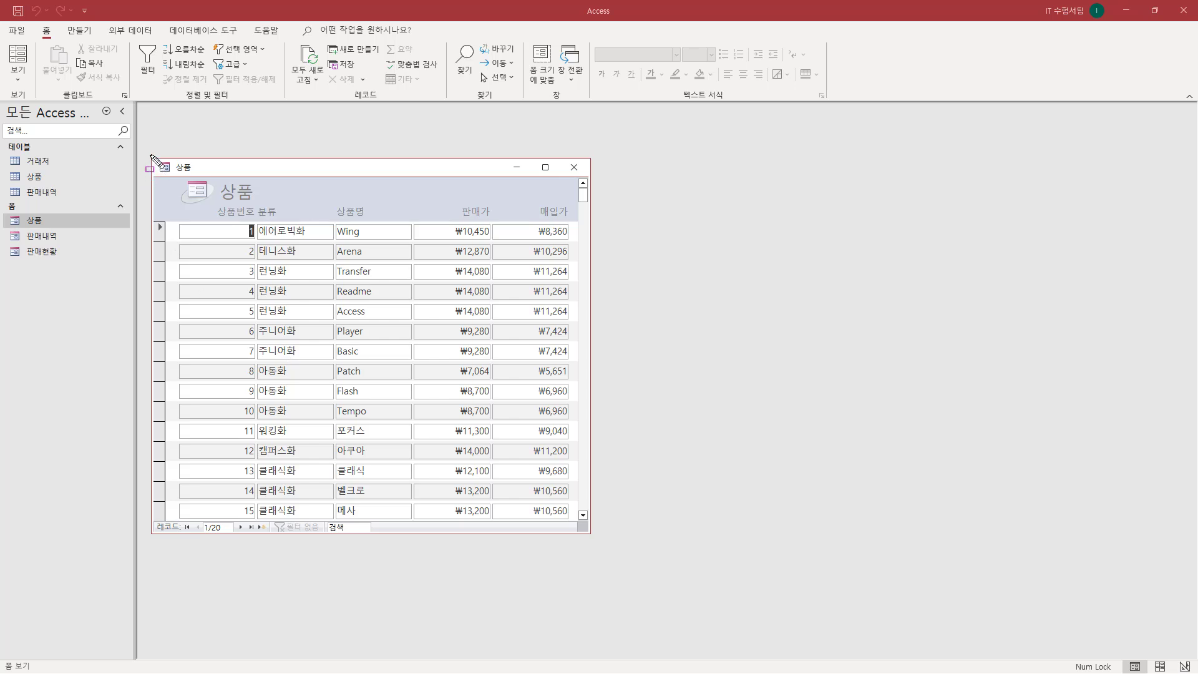
{"action": "mouse_move", "coordinate": [152, 156]}
{"action": "left_mouse_down"}
{"action": "mouse_move", "coordinate": [209, 190]}
{"action": "mouse_move", "coordinate": [596, 179]}
{"action": "left_mouse_up"}
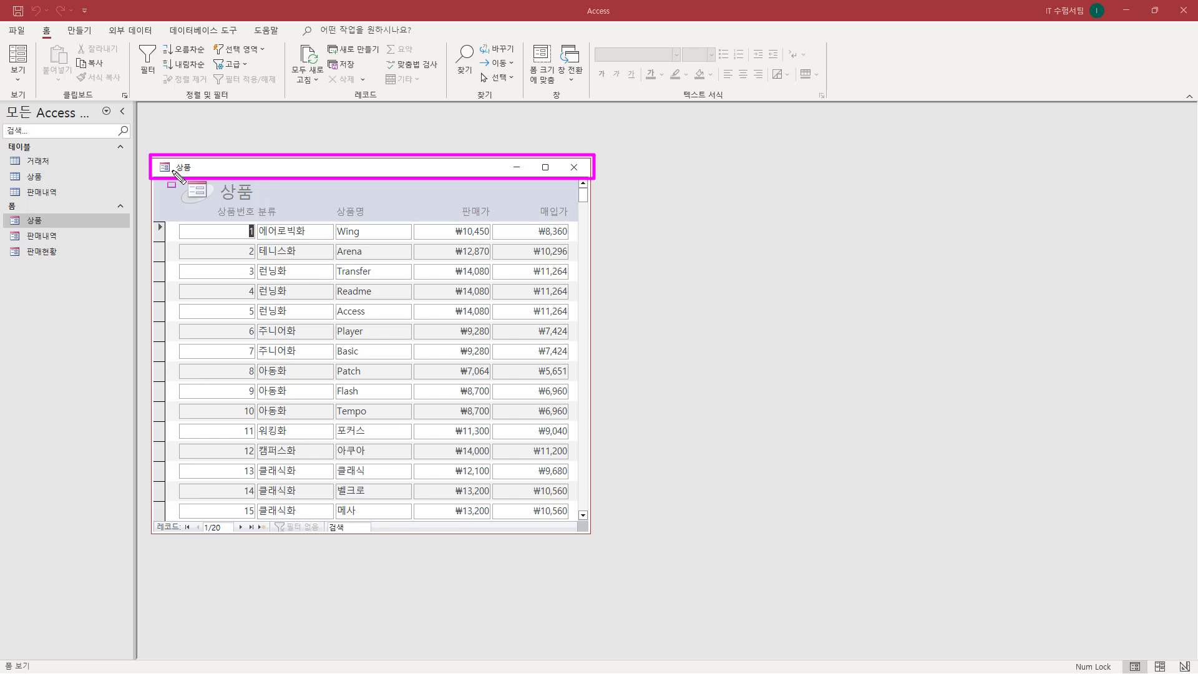
{"action": "key", "text": "e"}
{"action": "mouse_move", "coordinate": [590, 157]}
{"action": "left_mouse_down"}
{"action": "mouse_move", "coordinate": [609, 503]}
{"action": "mouse_move", "coordinate": [596, 544]}
{"action": "mouse_move", "coordinate": [150, 533]}
{"action": "left_mouse_up"}
{"action": "key", "text": "Escape"}
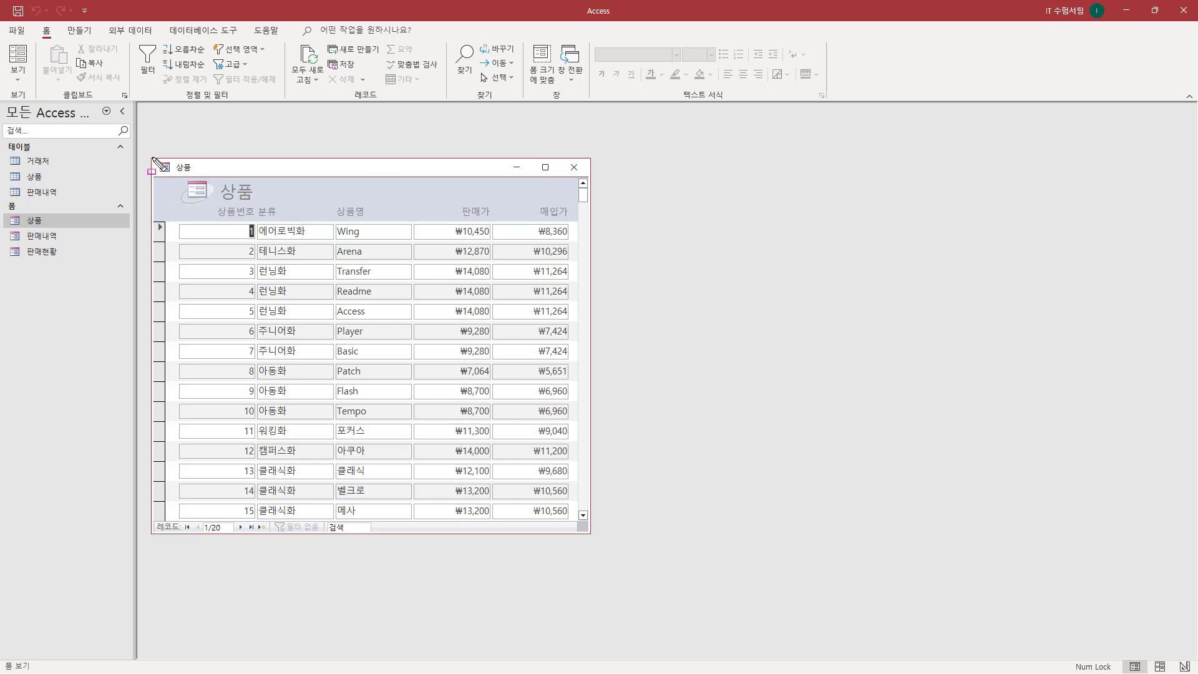
{"action": "mouse_move", "coordinate": [152, 158]}
{"action": "left_mouse_down"}
{"action": "mouse_move", "coordinate": [181, 175]}
{"action": "mouse_move", "coordinate": [590, 180]}
{"action": "left_mouse_up"}
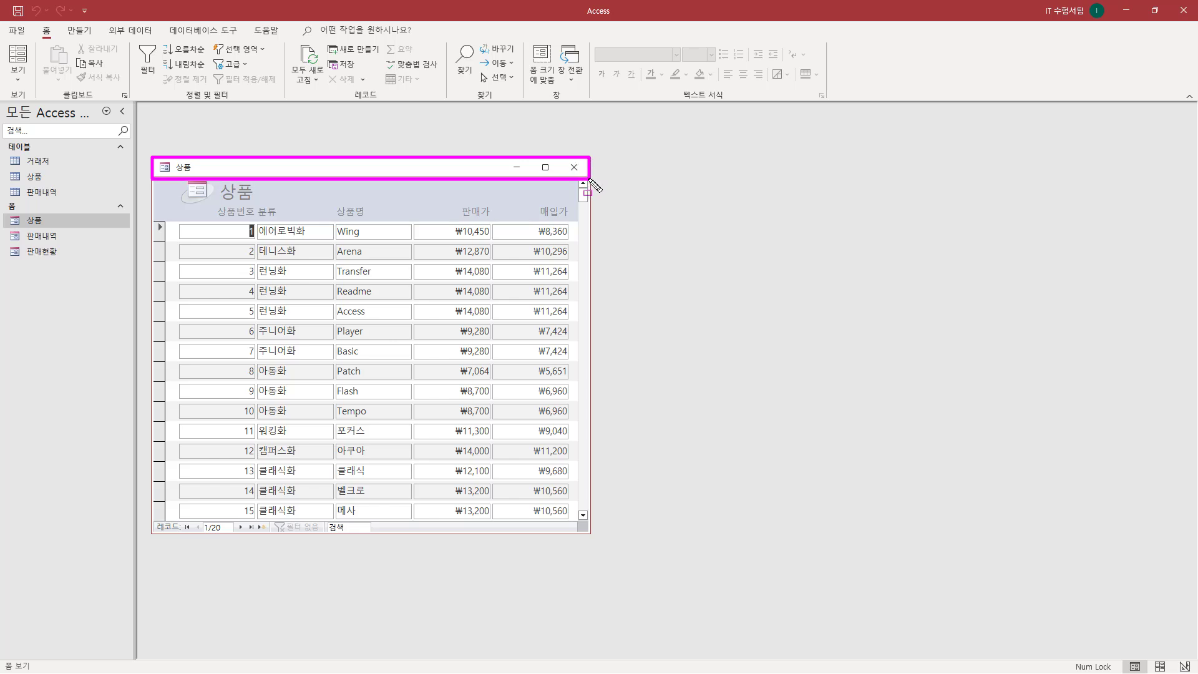
{"action": "key", "text": "Escape"}
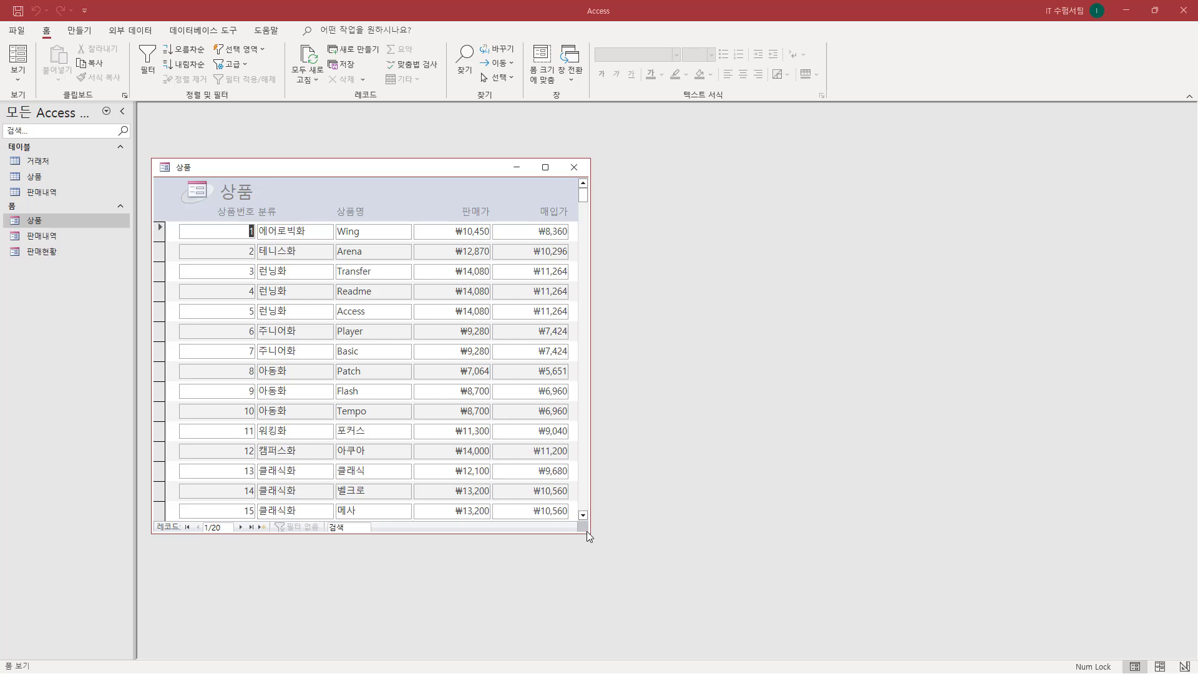
- Return the 상품 form to Design view and set its border style (테두리 스타일) to 조정 가능
{"action": "right_click", "coordinate": [295, 170]}
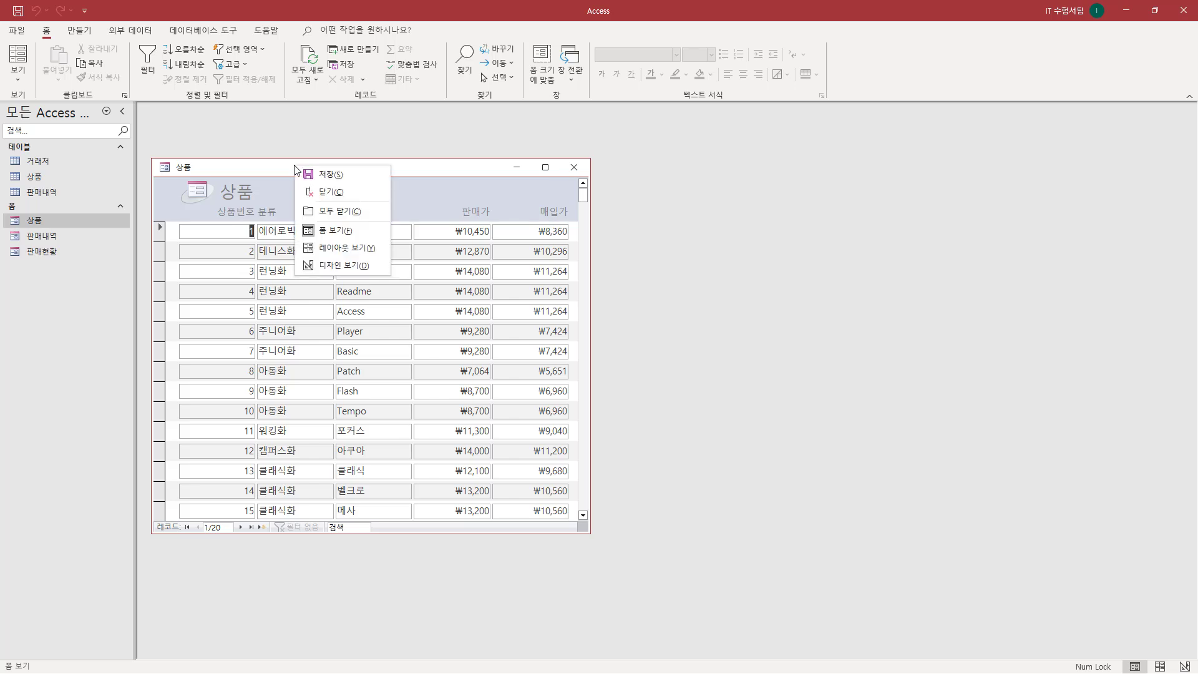
{"action": "left_click", "coordinate": [332, 266]}
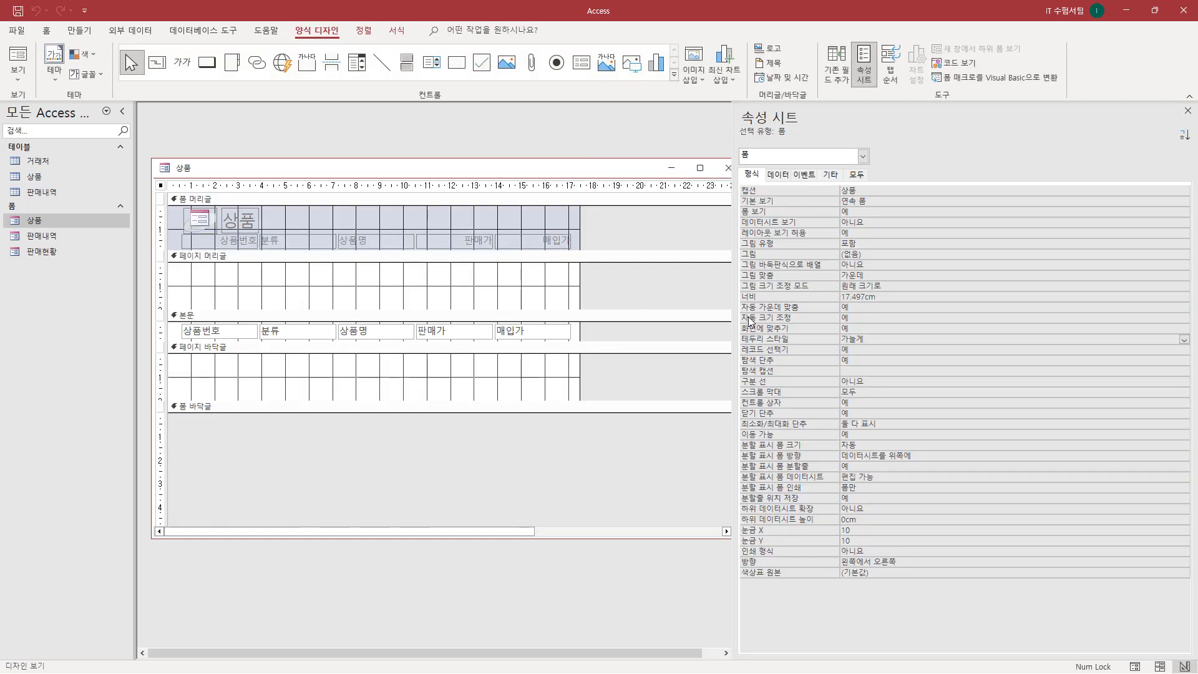
{"action": "left_click", "coordinate": [876, 338]}
{"action": "double_click", "coordinate": [876, 338]}
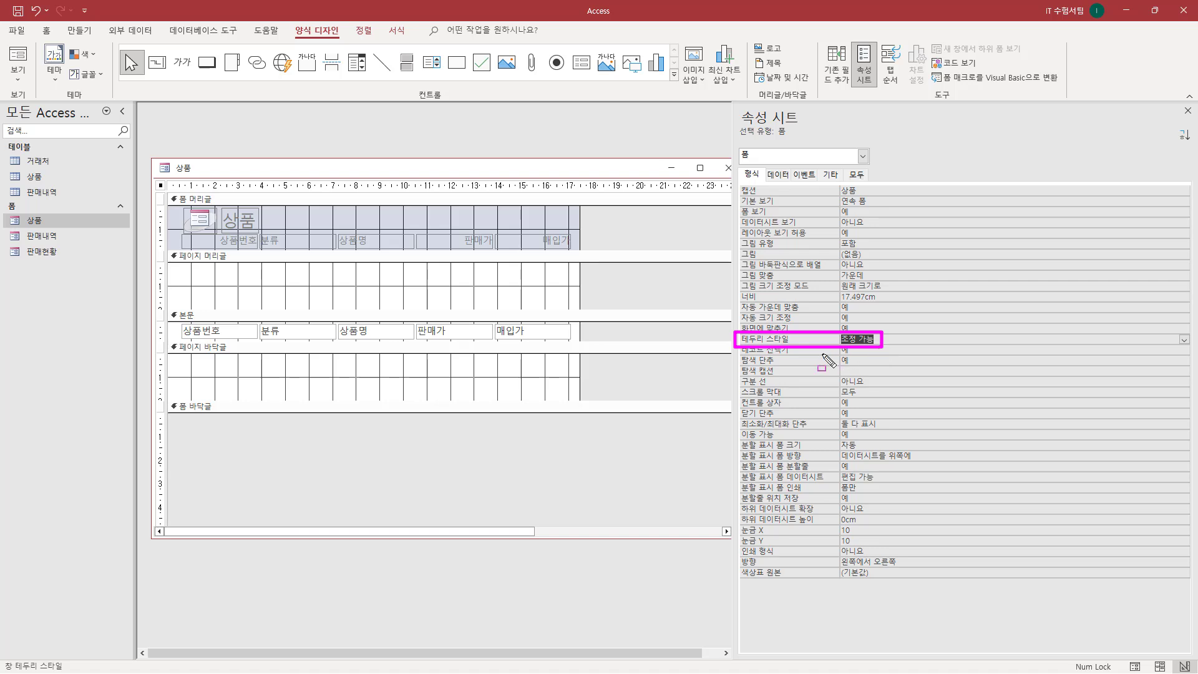
- Show the 상품 form in Form view and shrink its window in both width and height
{"action": "right_click", "coordinate": [257, 171]}
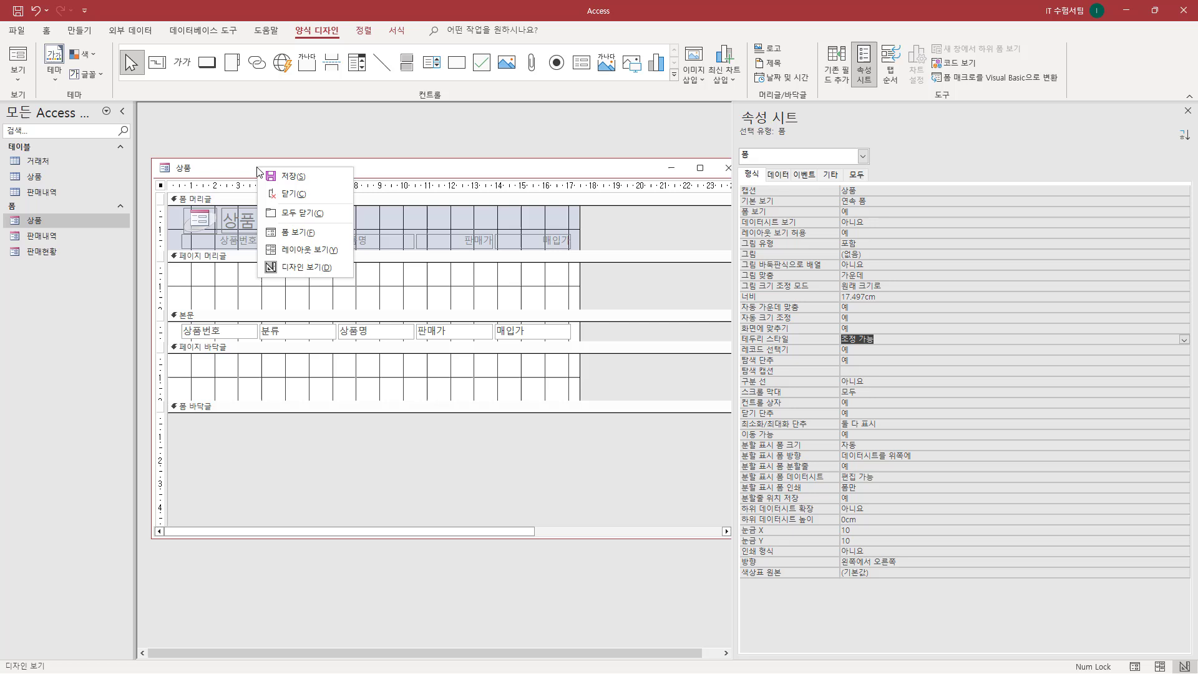
{"action": "left_click", "coordinate": [291, 234]}
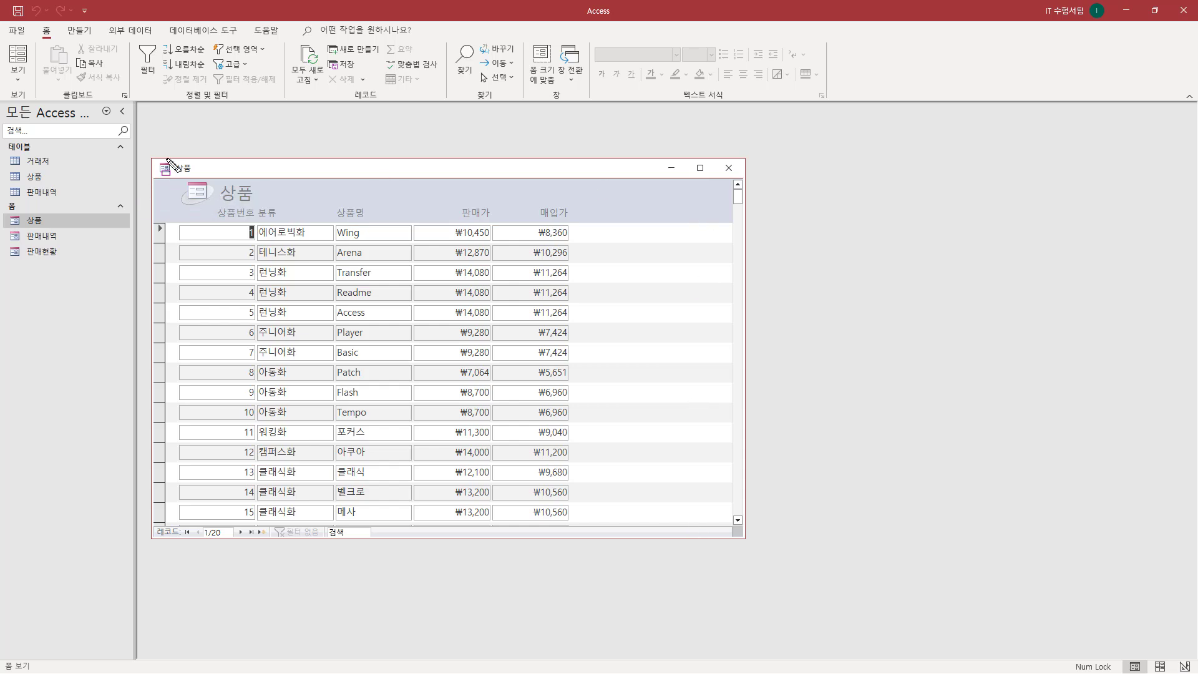
{"action": "mouse_move", "coordinate": [152, 160]}
{"action": "left_mouse_down"}
{"action": "mouse_move", "coordinate": [358, 182]}
{"action": "mouse_move", "coordinate": [747, 179]}
{"action": "left_mouse_up"}
{"action": "key", "text": "Escape"}
{"action": "mouse_move", "coordinate": [746, 159]}
{"action": "left_mouse_down"}
{"action": "mouse_move", "coordinate": [750, 536]}
{"action": "mouse_move", "coordinate": [159, 545]}
{"action": "left_mouse_up"}
{"action": "key", "text": "Escape"}
{"action": "left_click_drag", "start_coordinate": [743, 540], "coordinate": [626, 463]}
{"action": "left_click_drag", "start_coordinate": [702, 571], "coordinate": [621, 415]}
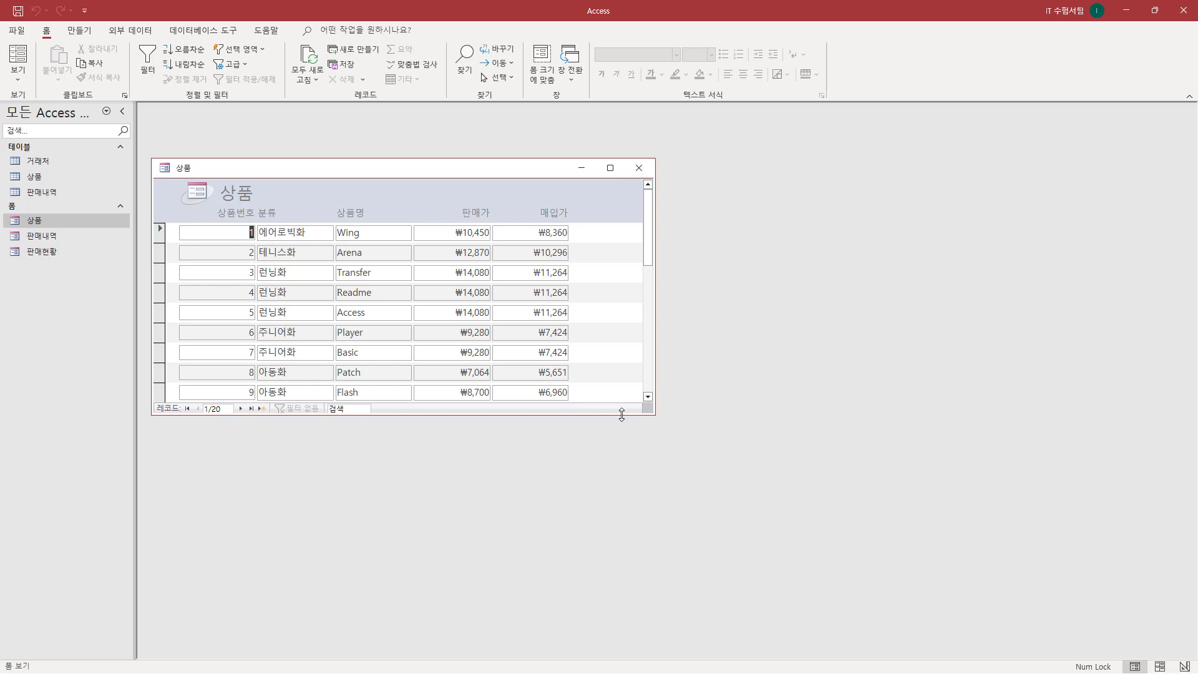
- Return the 상품 form to Design view and set its border style (테두리 스타일) to 대화 상자
{"action": "right_click", "coordinate": [398, 172]}
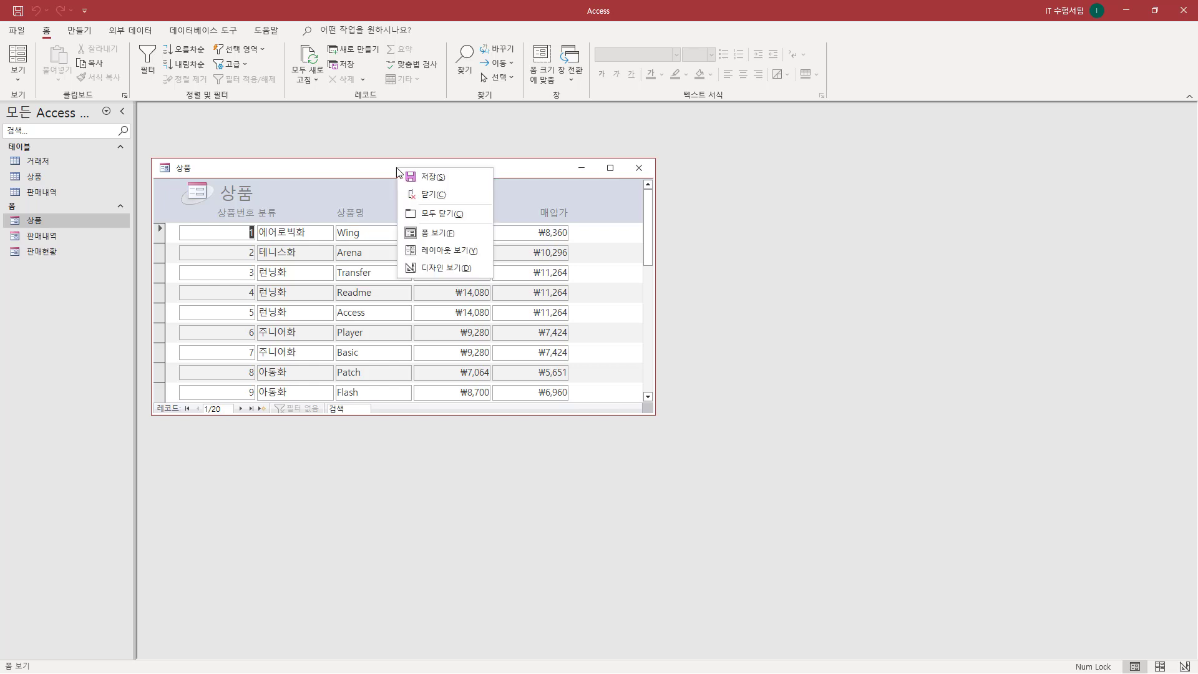
{"action": "left_click", "coordinate": [433, 267]}
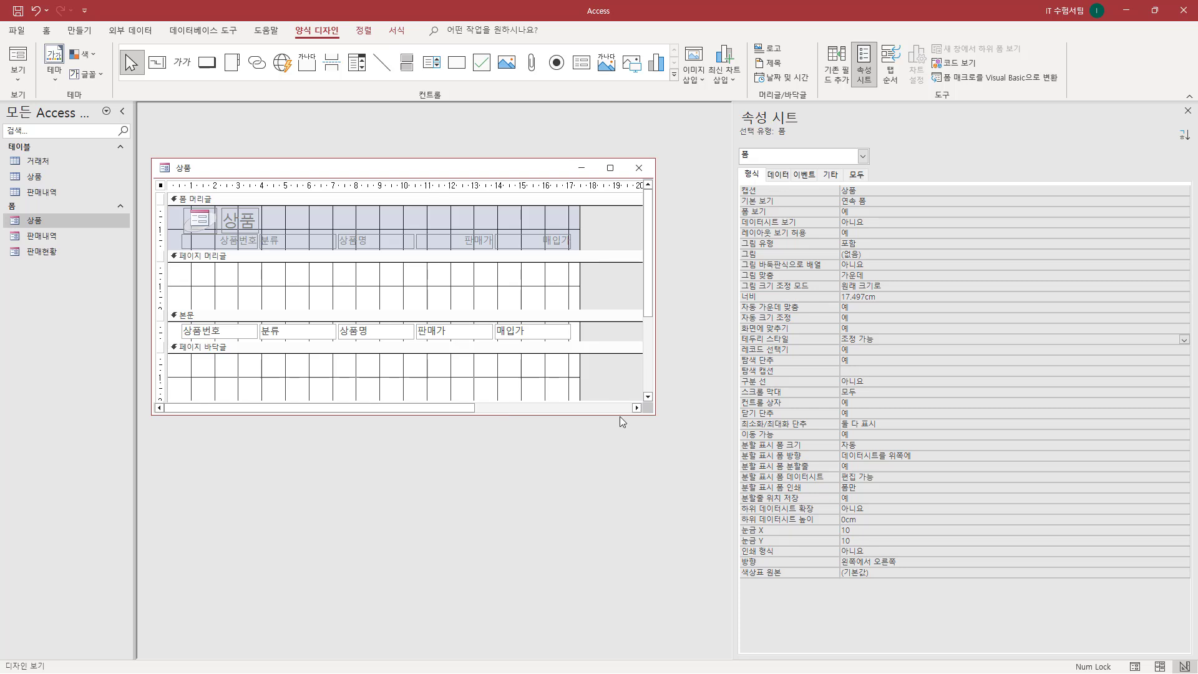
{"action": "double_click", "coordinate": [805, 340]}
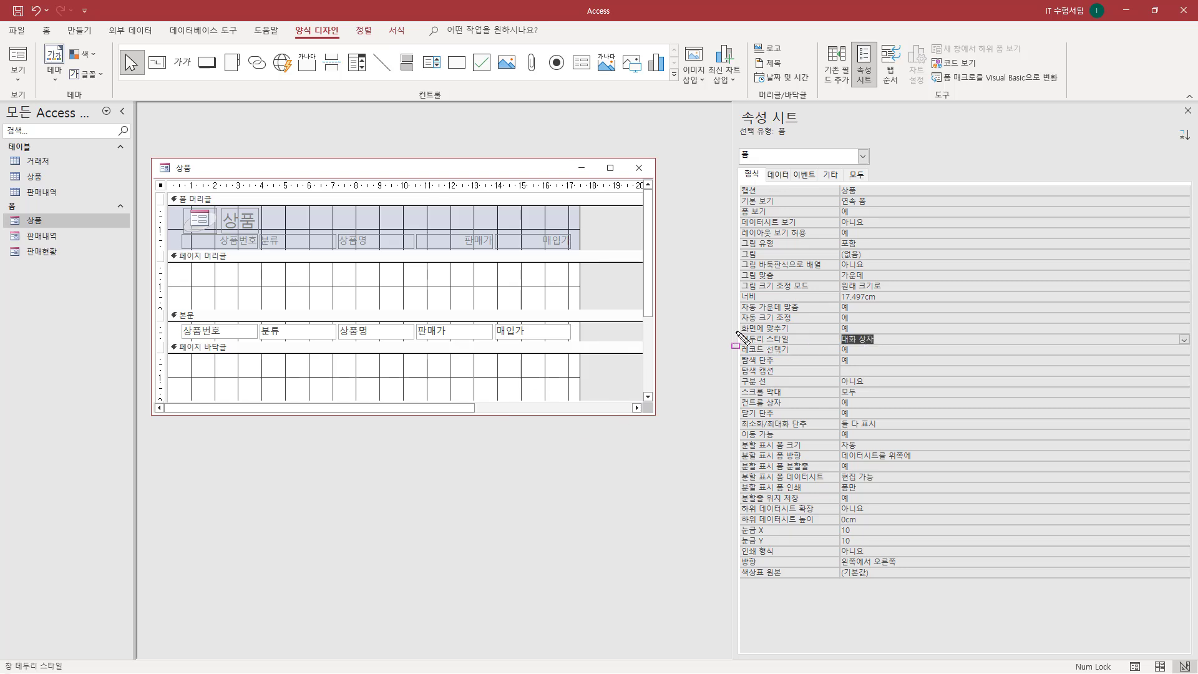
{"action": "left_click_drag", "start_coordinate": [736, 331], "coordinate": [892, 349]}
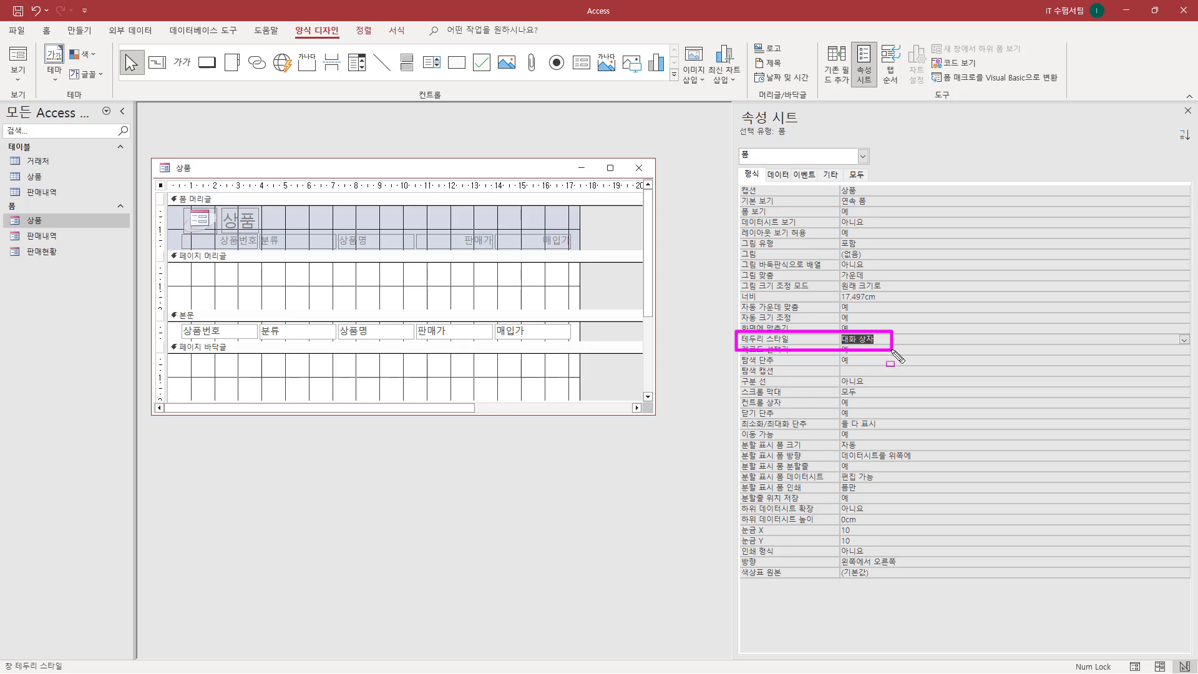
{"action": "key", "text": "Escape"}
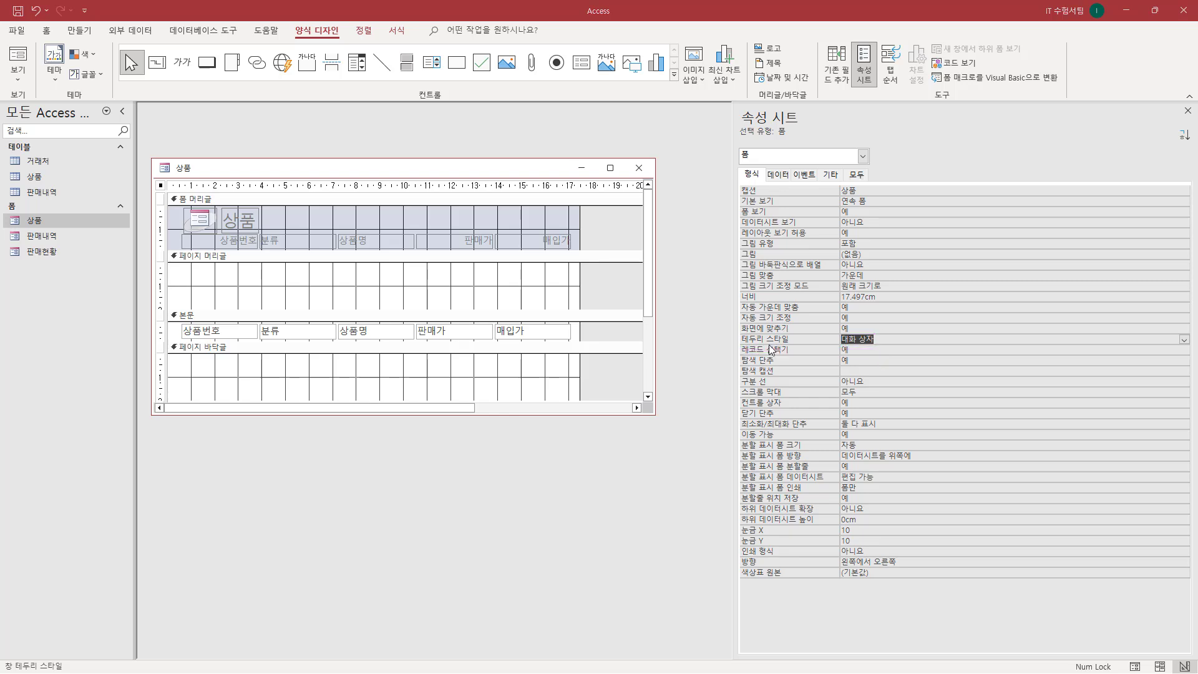
- Show the 상품 form in Form view and examine its title bar, window buttons and outer border with the 대화 상자 style
{"action": "right_click", "coordinate": [235, 169]}
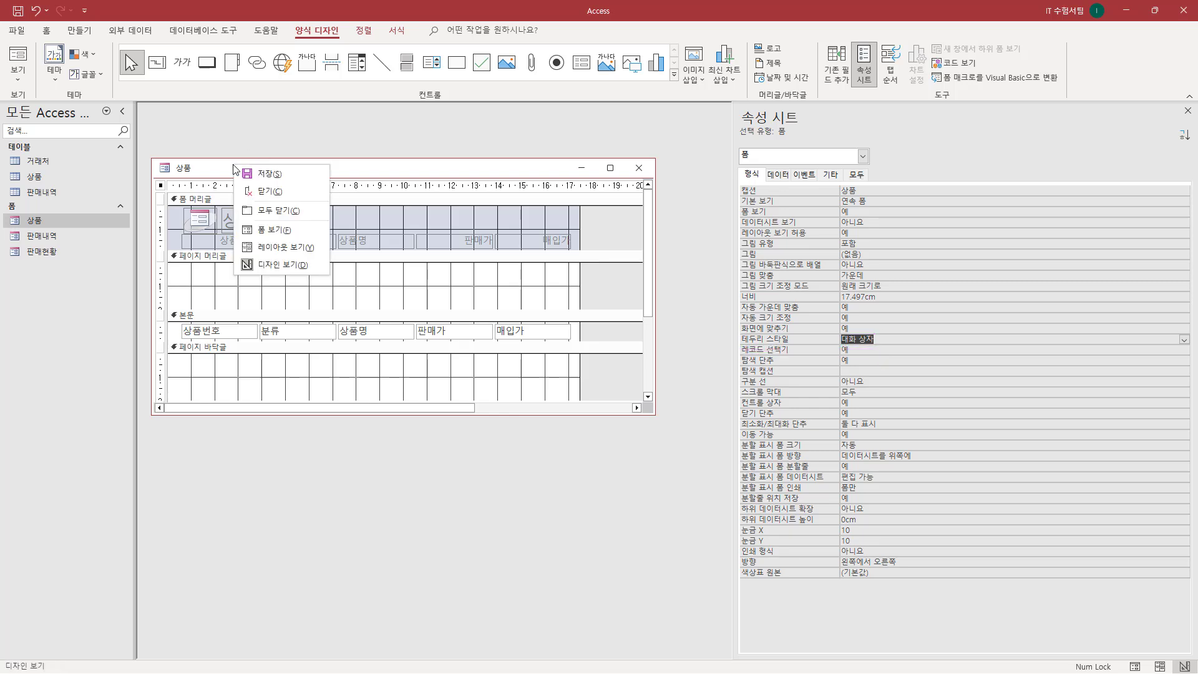
{"action": "left_click", "coordinate": [272, 233]}
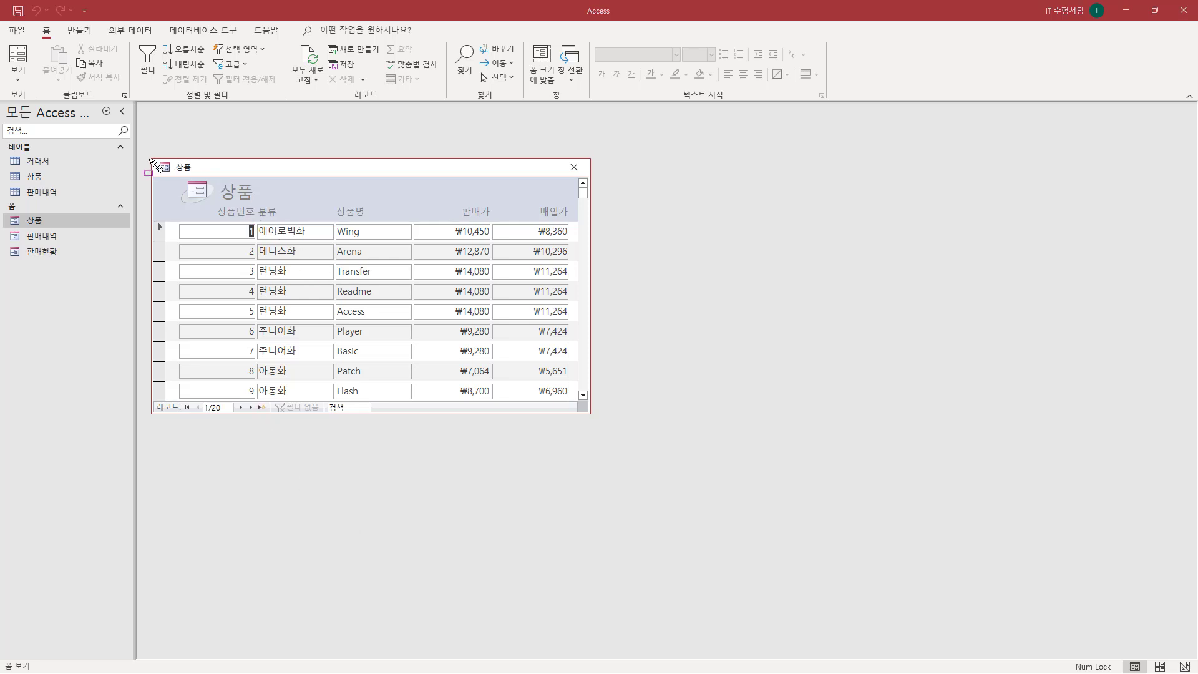
{"action": "mouse_move", "coordinate": [147, 154]}
{"action": "left_mouse_down"}
{"action": "mouse_move", "coordinate": [433, 198]}
{"action": "mouse_move", "coordinate": [599, 183]}
{"action": "left_mouse_up"}
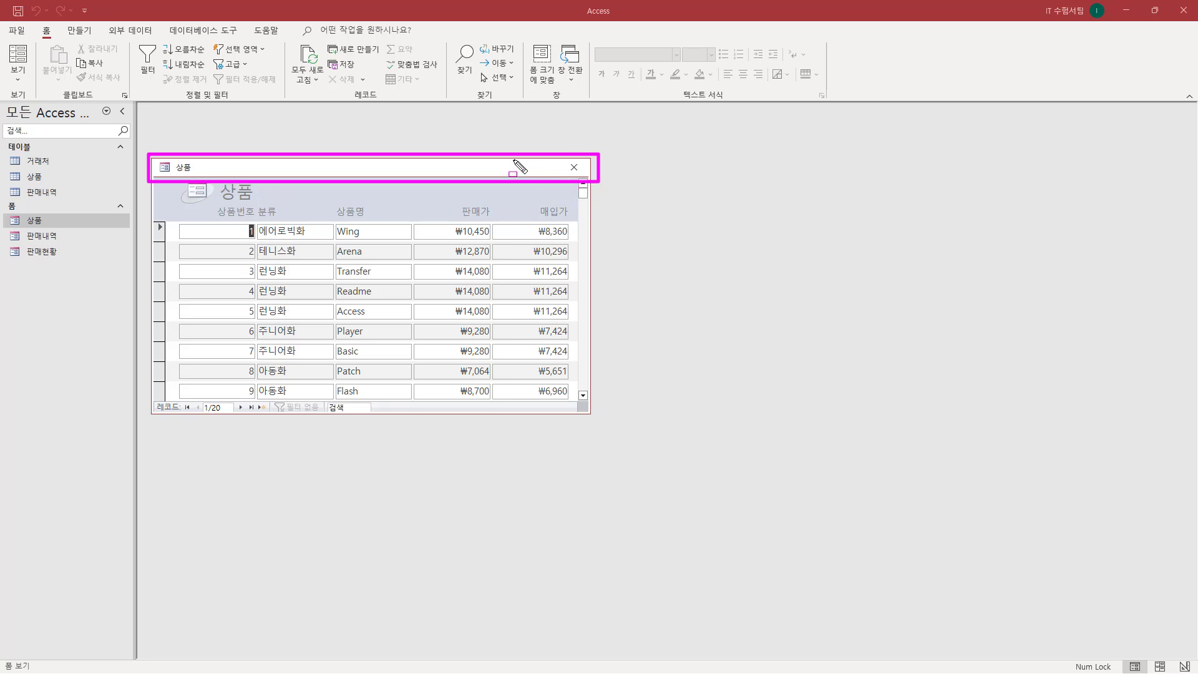
{"action": "mouse_move", "coordinate": [513, 159]}
{"action": "left_mouse_down"}
{"action": "mouse_move", "coordinate": [538, 184]}
{"action": "mouse_move", "coordinate": [563, 179]}
{"action": "mouse_move", "coordinate": [514, 159]}
{"action": "left_mouse_up"}
{"action": "left_click_drag", "start_coordinate": [564, 160], "coordinate": [585, 178]}
{"action": "left_click_drag", "start_coordinate": [156, 159], "coordinate": [176, 178]}
{"action": "key", "text": "Delete"}
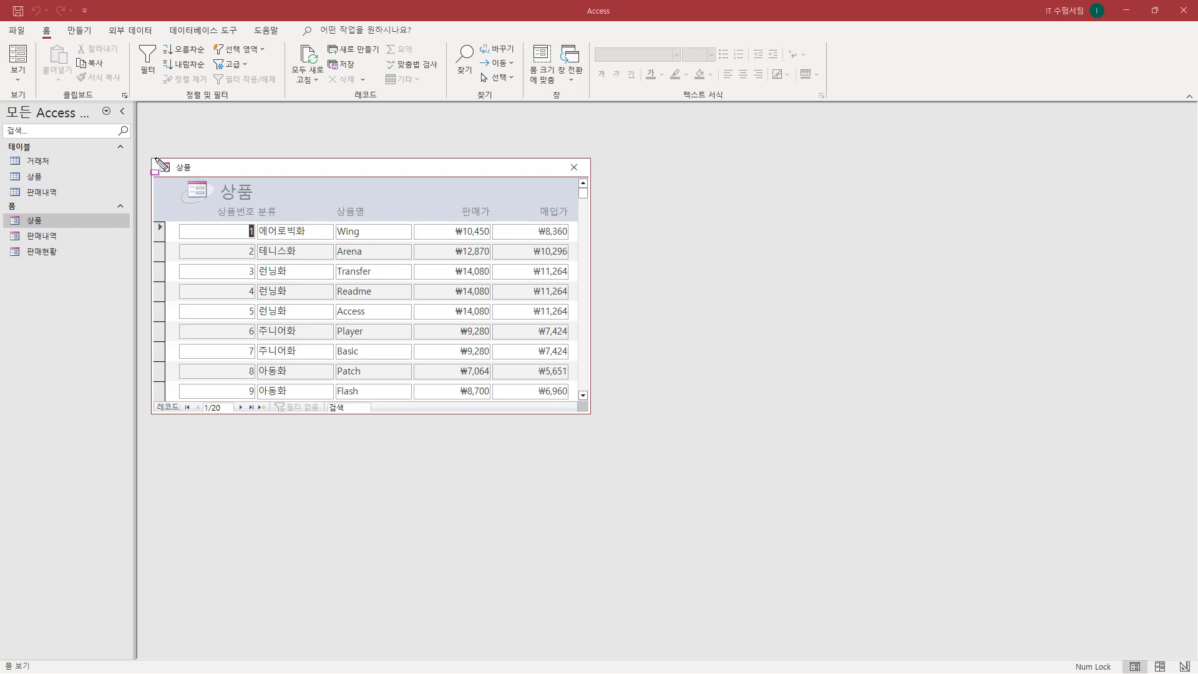
{"action": "mouse_move", "coordinate": [156, 157]}
{"action": "left_mouse_down"}
{"action": "mouse_move", "coordinate": [188, 177]}
{"action": "mouse_move", "coordinate": [596, 182]}
{"action": "left_mouse_up"}
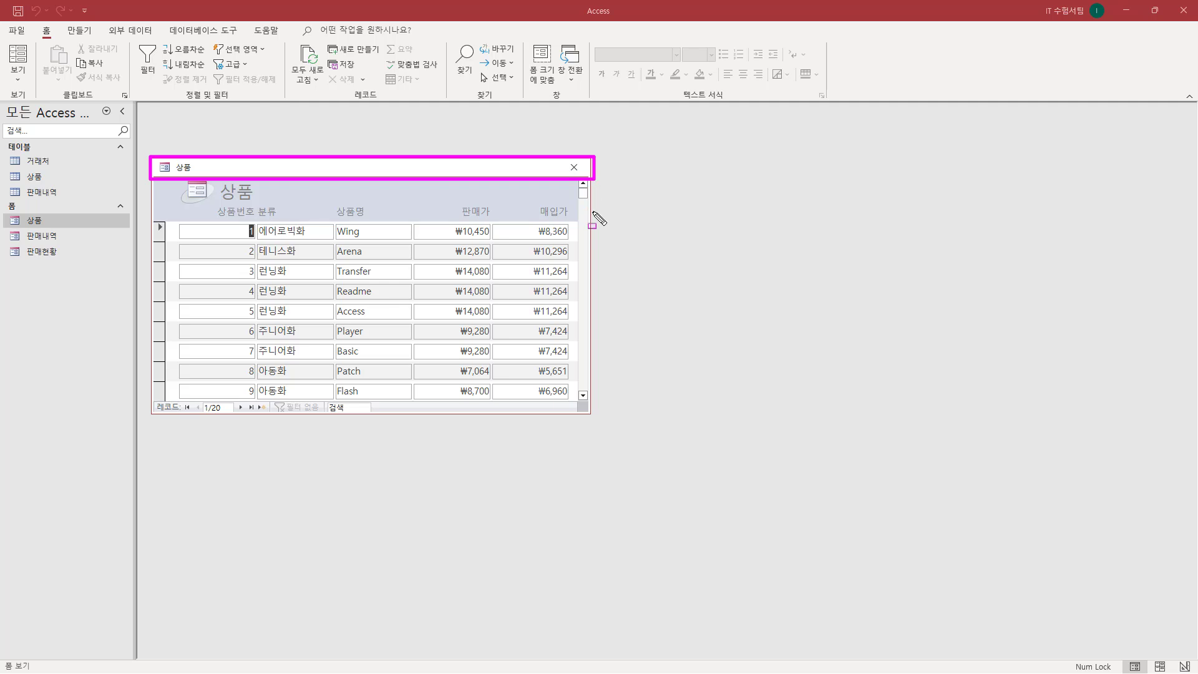
{"action": "mouse_move", "coordinate": [590, 212]}
{"action": "left_mouse_down"}
{"action": "mouse_move", "coordinate": [588, 410]}
{"action": "mouse_move", "coordinate": [157, 411]}
{"action": "left_mouse_up"}
{"action": "key", "text": "Escape"}
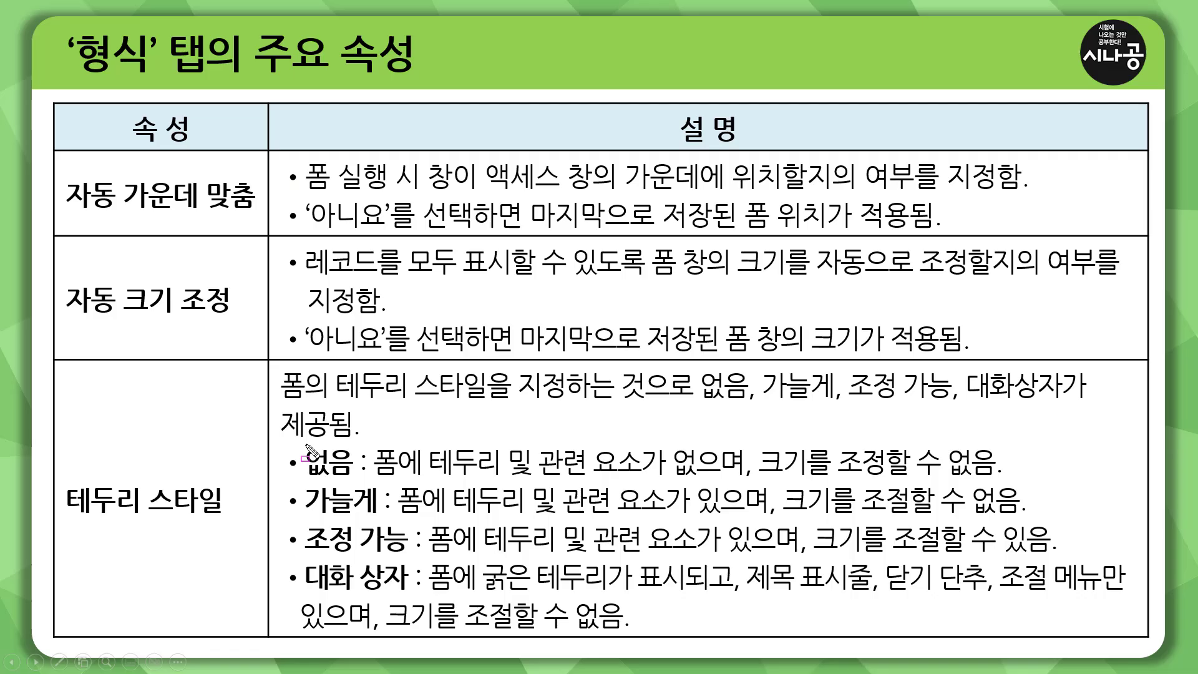
{"action": "left_click_drag", "start_coordinate": [302, 445], "coordinate": [355, 479]}
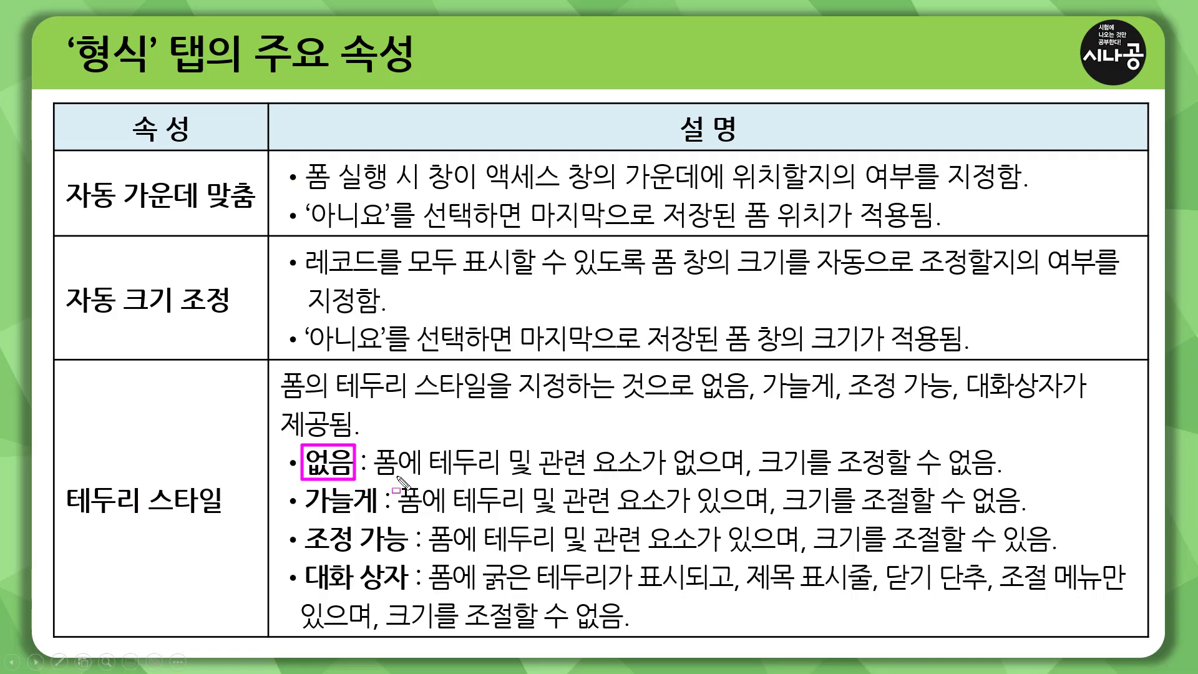
{"action": "left_click_drag", "start_coordinate": [431, 476], "coordinate": [736, 477]}
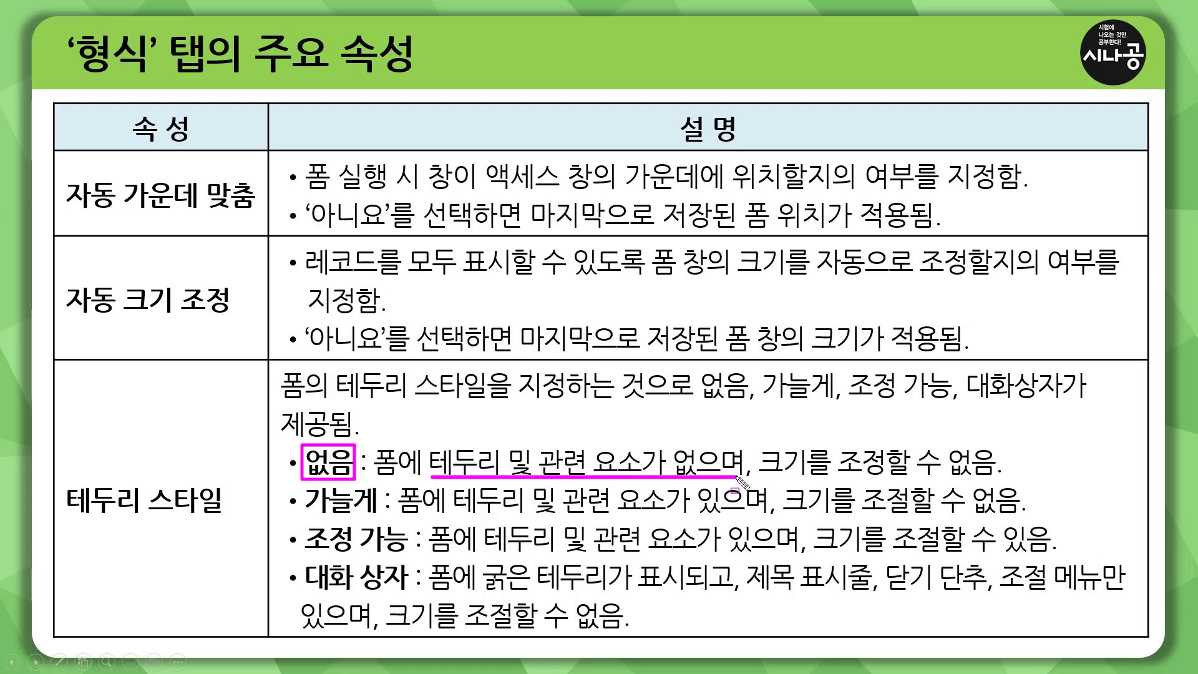
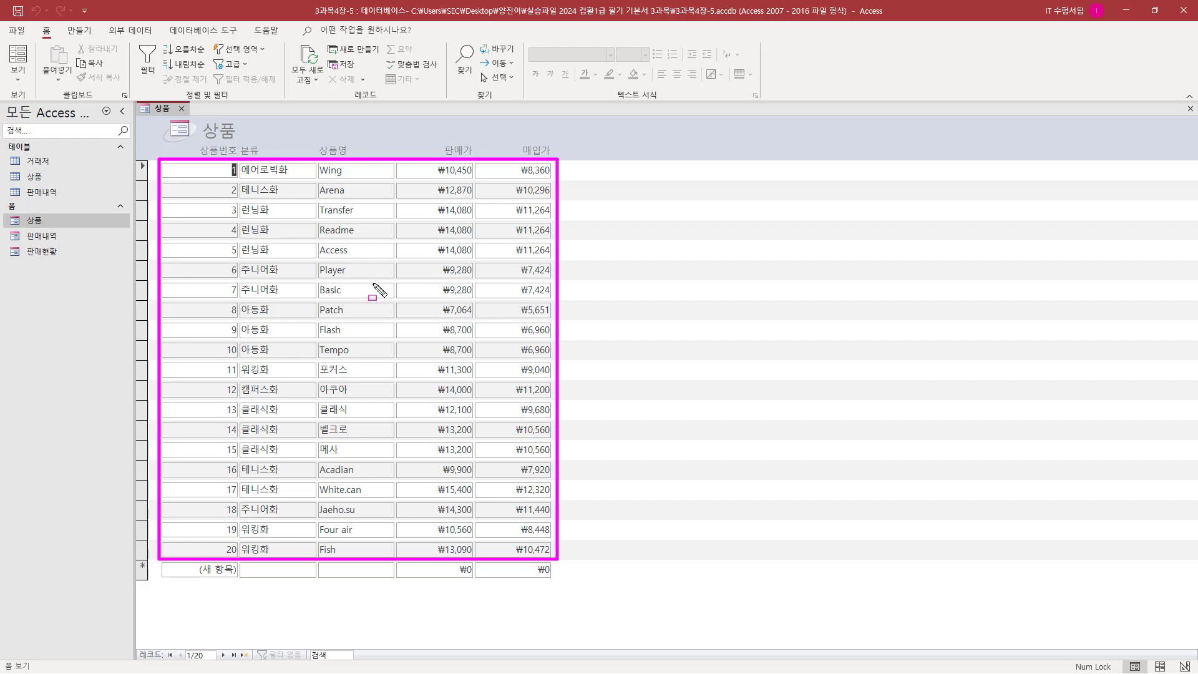
- Return the 상품 form to Design view and set its default view (기본 보기) to 단일 폼
{"action": "key", "text": "Escape"}
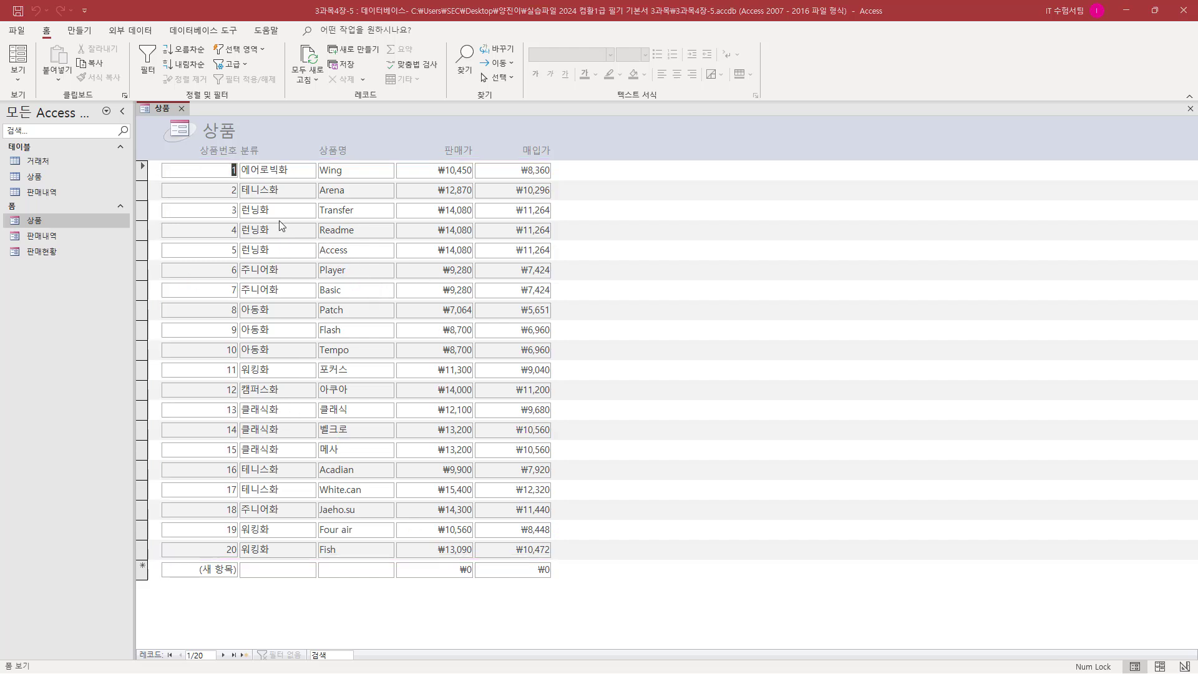
{"action": "right_click", "coordinate": [157, 110]}
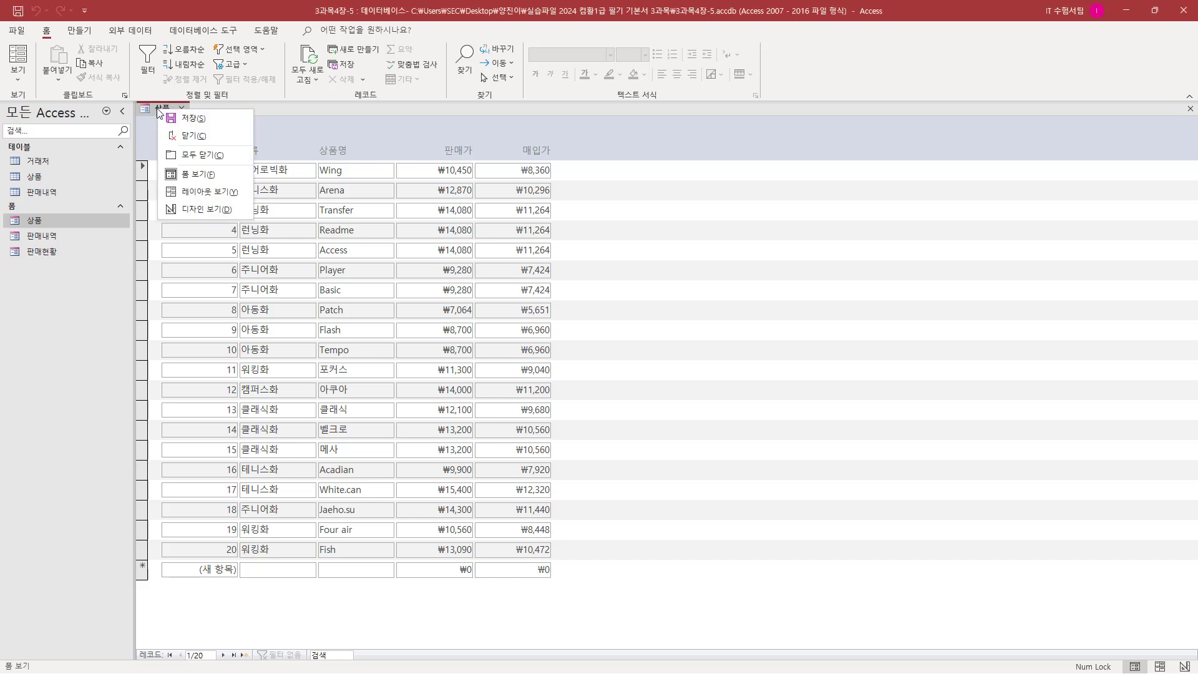
{"action": "left_click", "coordinate": [188, 210]}
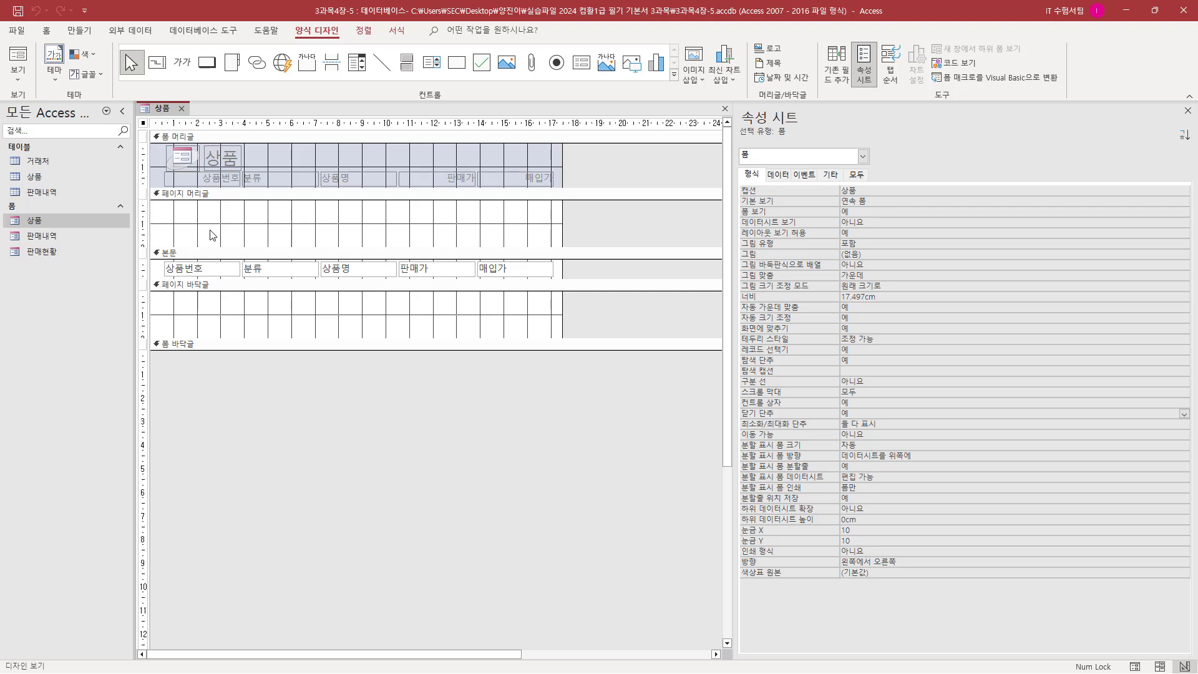
{"action": "left_click_drag", "start_coordinate": [738, 107], "coordinate": [805, 139]}
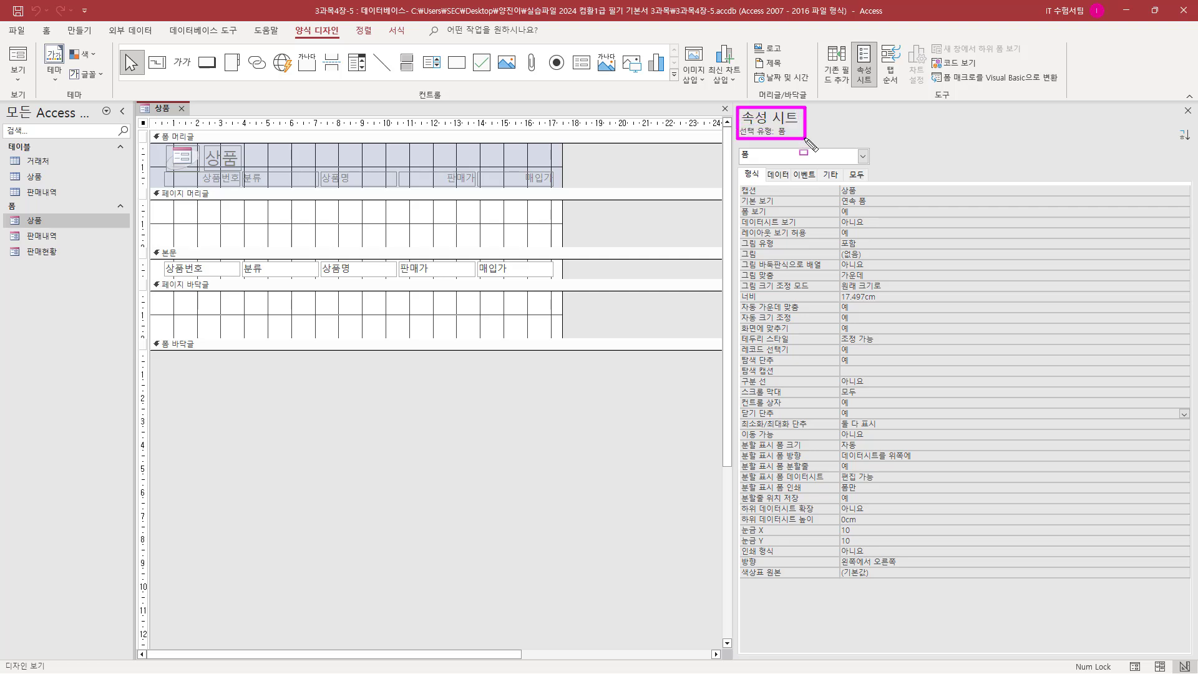
{"action": "left_click_drag", "start_coordinate": [737, 206], "coordinate": [889, 208]}
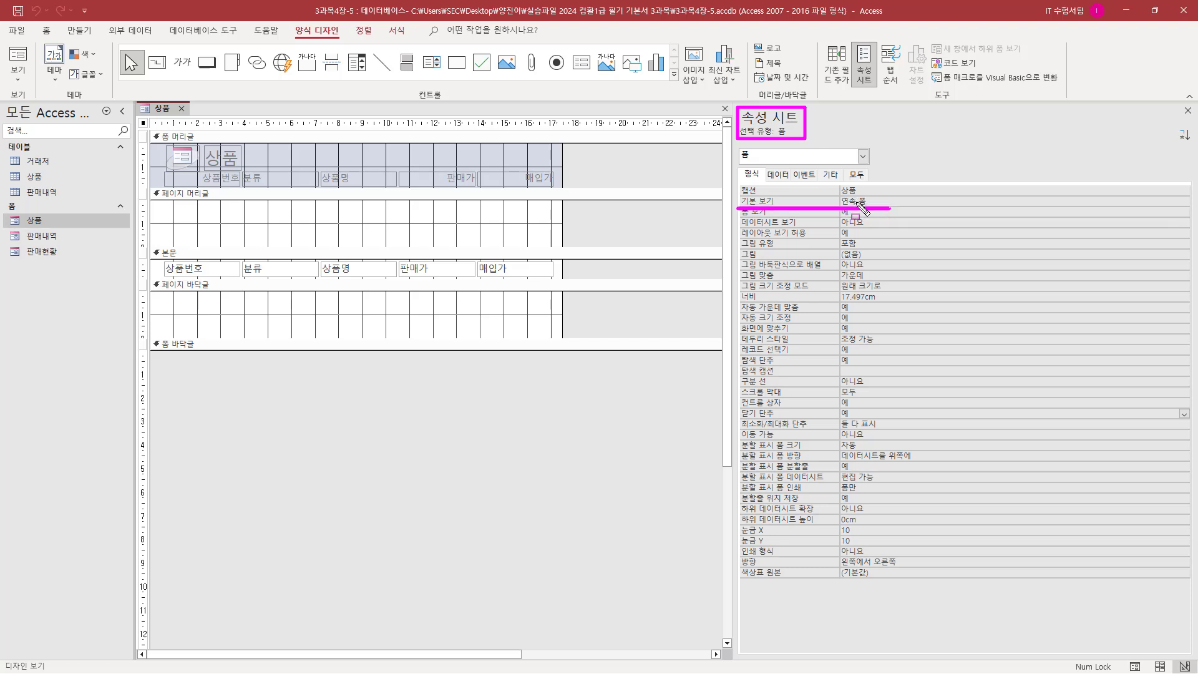
{"action": "key", "text": "Escape"}
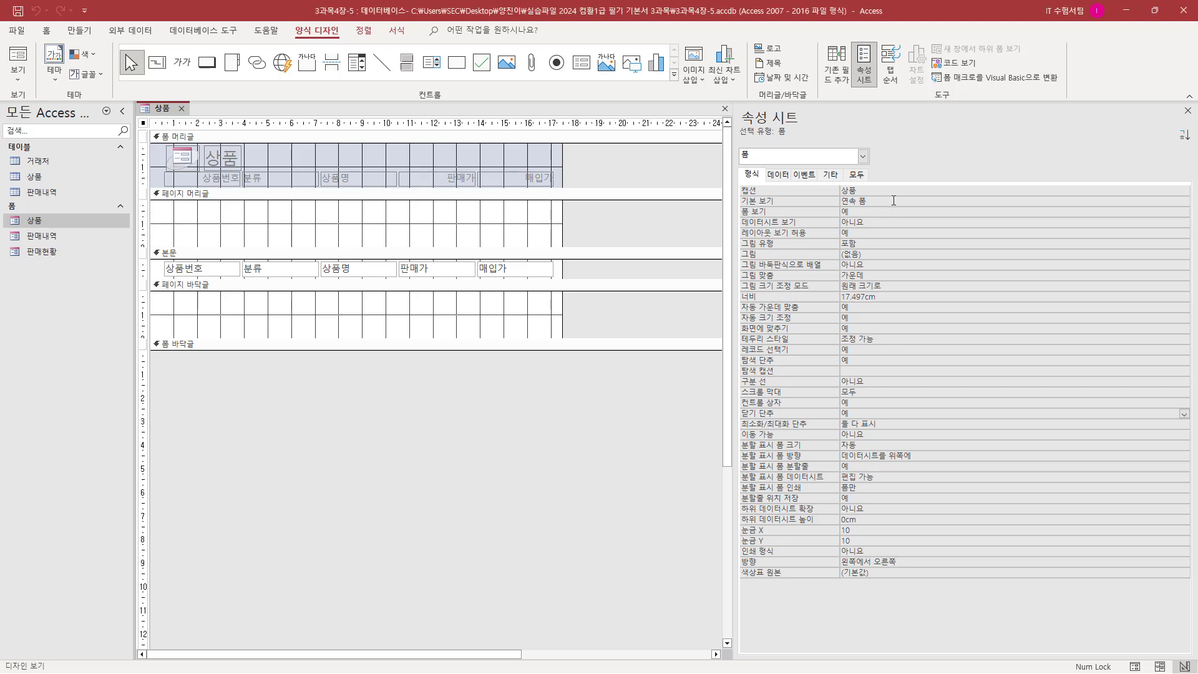
{"action": "double_click", "coordinate": [897, 201]}
{"action": "double_click", "coordinate": [896, 201]}
{"action": "double_click", "coordinate": [896, 200]}
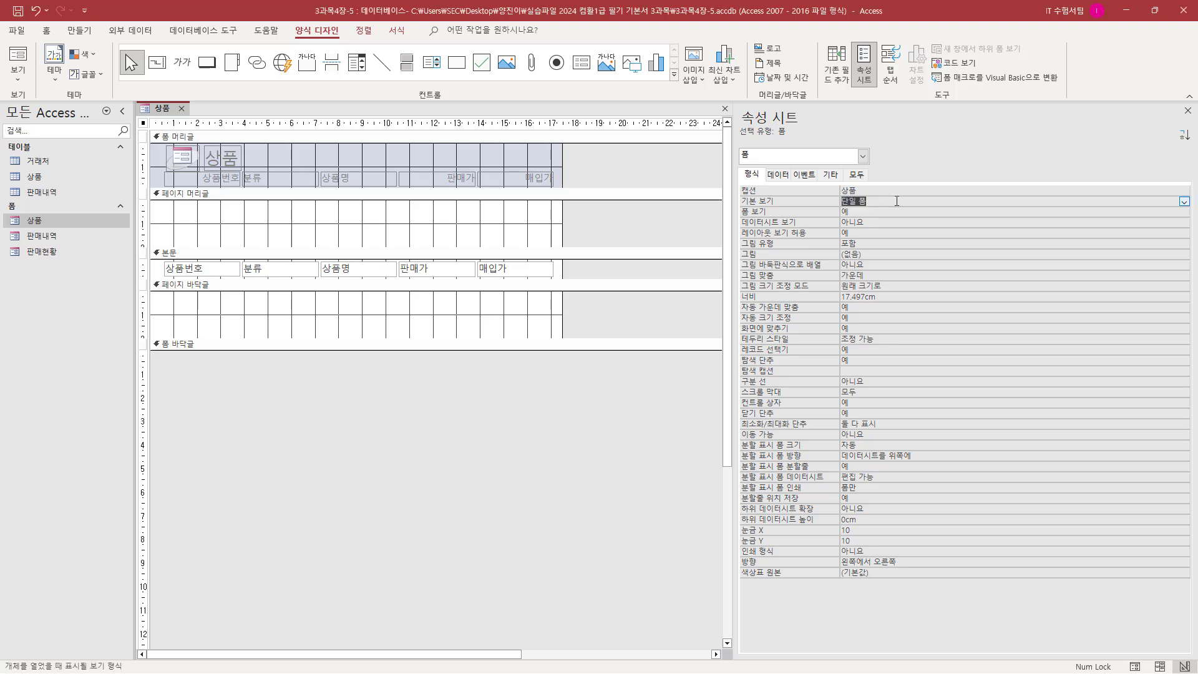
{"action": "left_click_drag", "start_coordinate": [736, 193], "coordinate": [880, 209]}
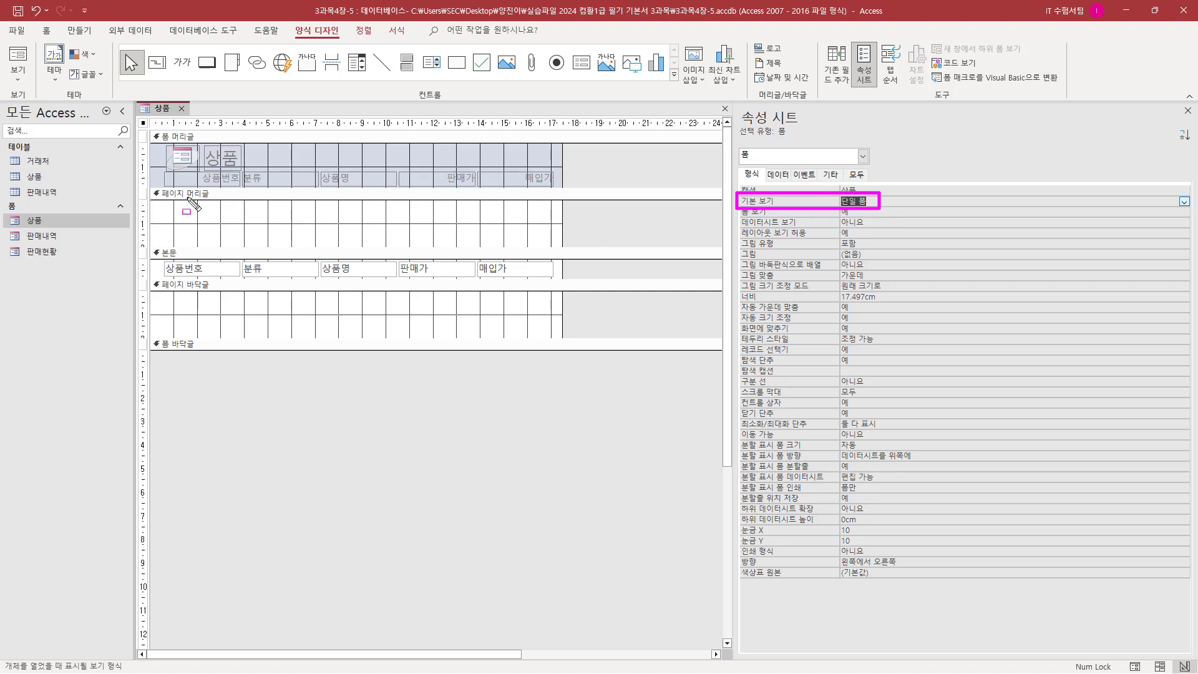
{"action": "key", "text": "Escape"}
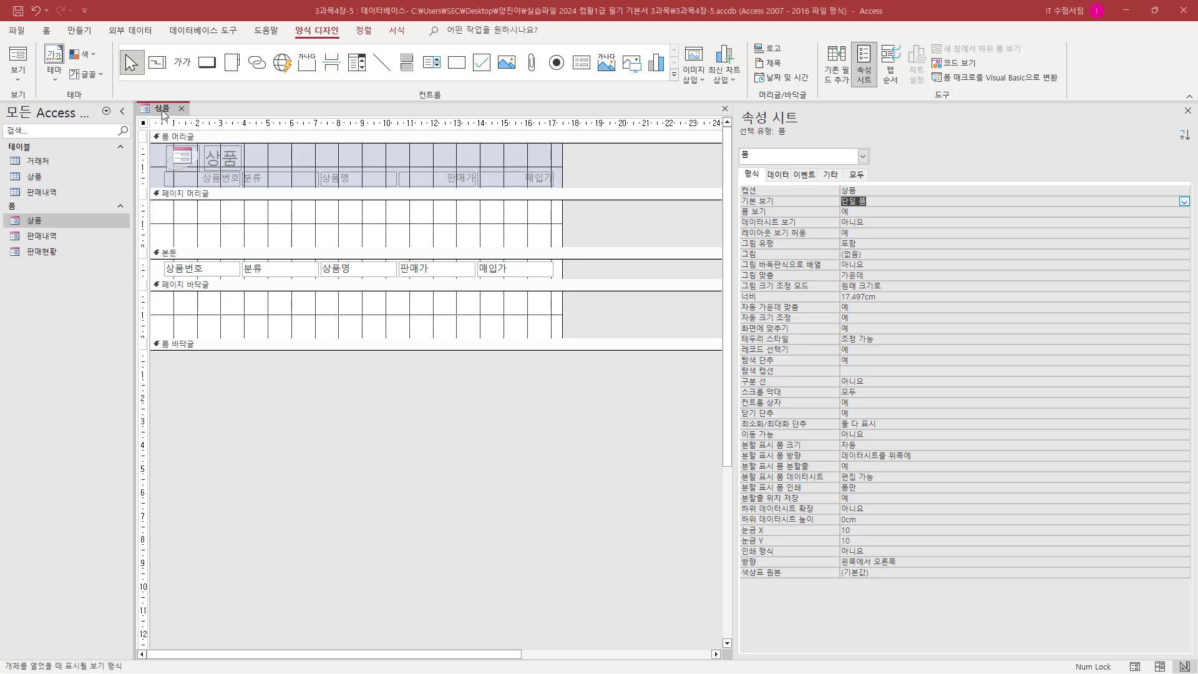
- Show the 상품 form in Form view and examine how its records are laid out with the 단일 폼 setting
{"action": "right_click", "coordinate": [164, 114]}
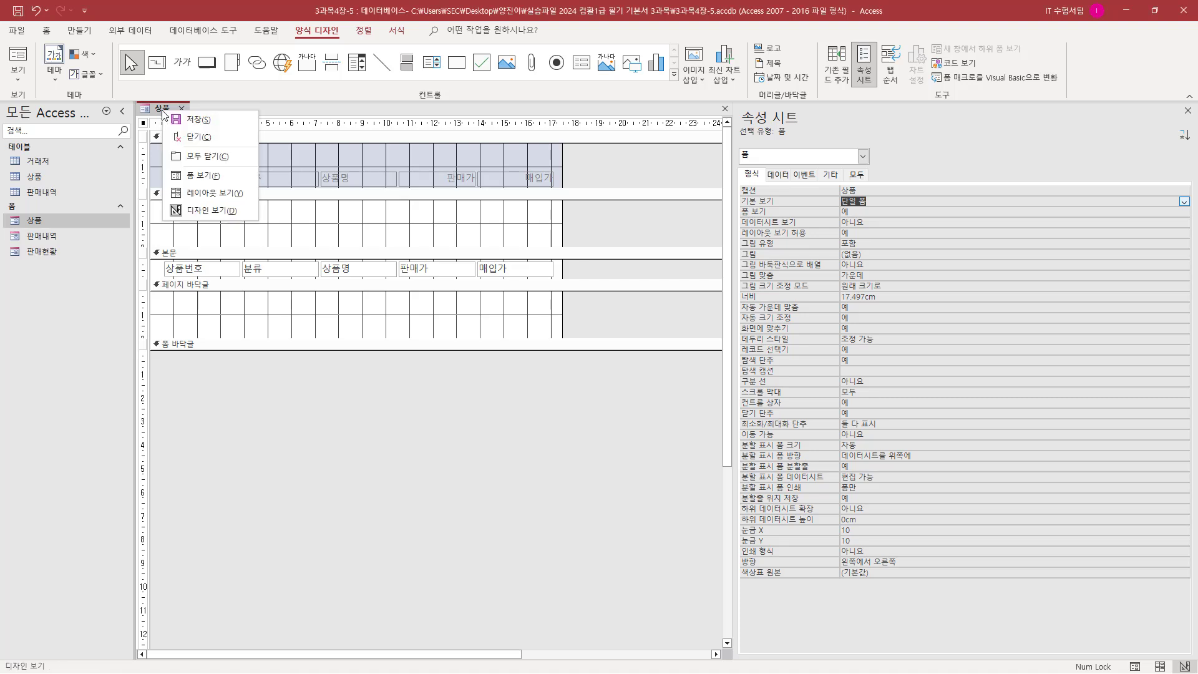
{"action": "left_click", "coordinate": [189, 177]}
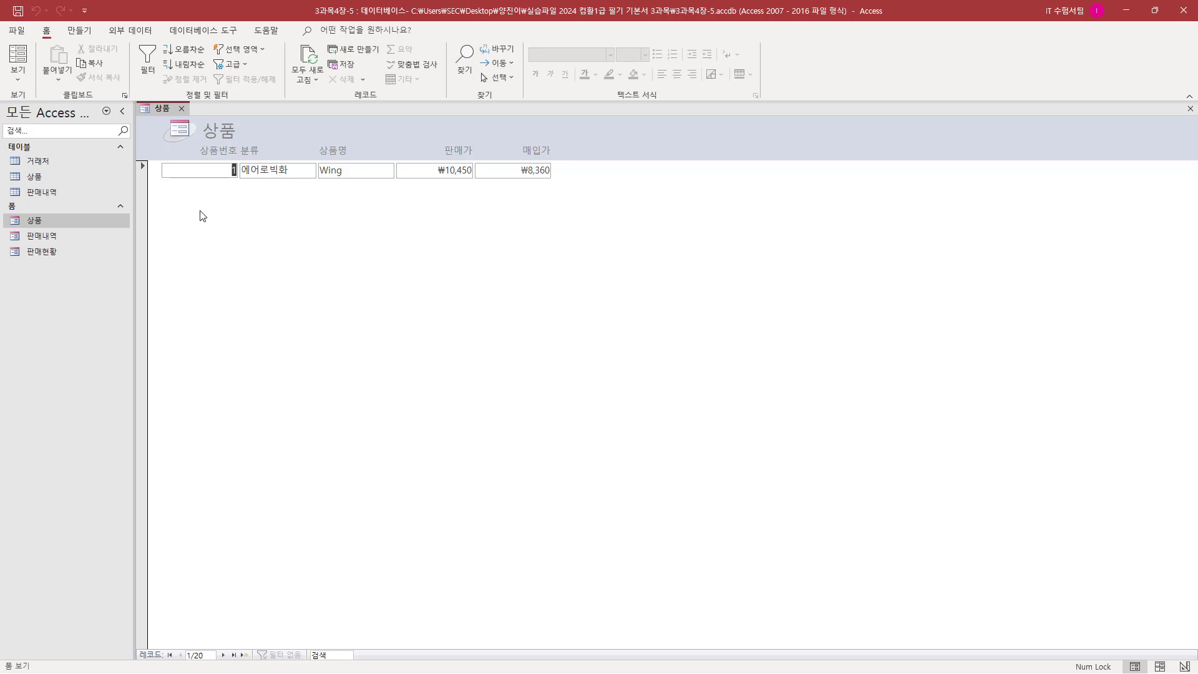
{"action": "mouse_move", "coordinate": [164, 182]}
{"action": "left_mouse_down"}
{"action": "mouse_move", "coordinate": [200, 275]}
{"action": "mouse_move", "coordinate": [524, 569]}
{"action": "mouse_move", "coordinate": [560, 624]}
{"action": "left_mouse_up"}
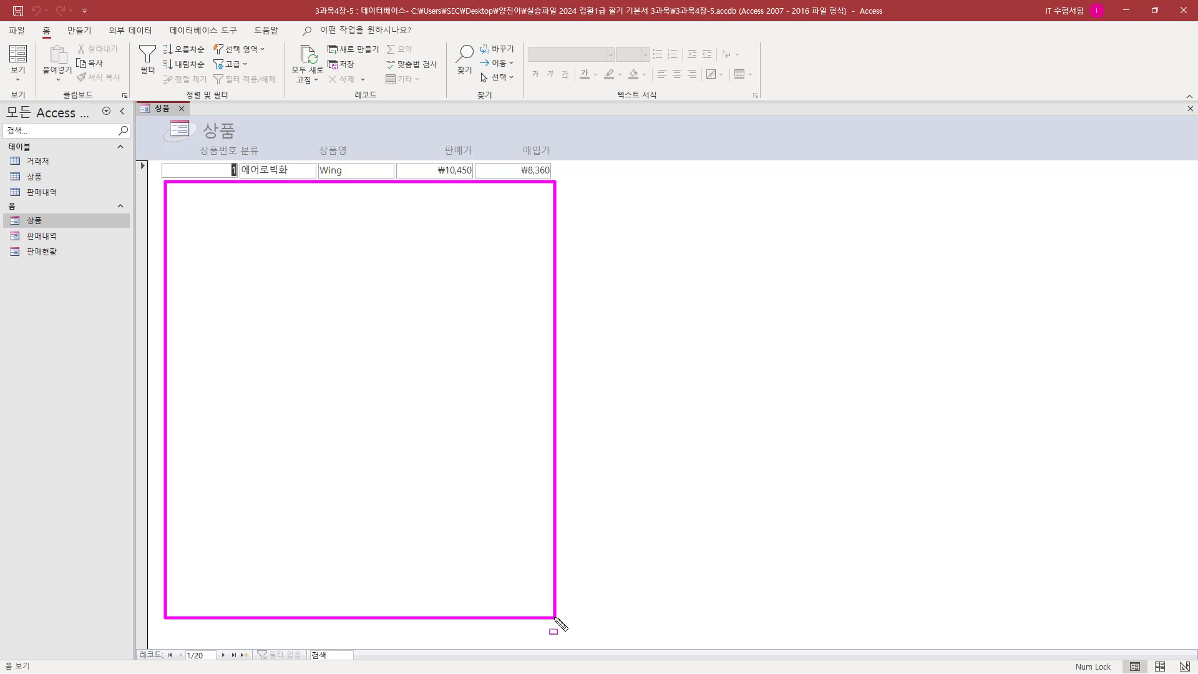
{"action": "key", "text": "Escape"}
{"action": "key", "text": "ctrl+2"}
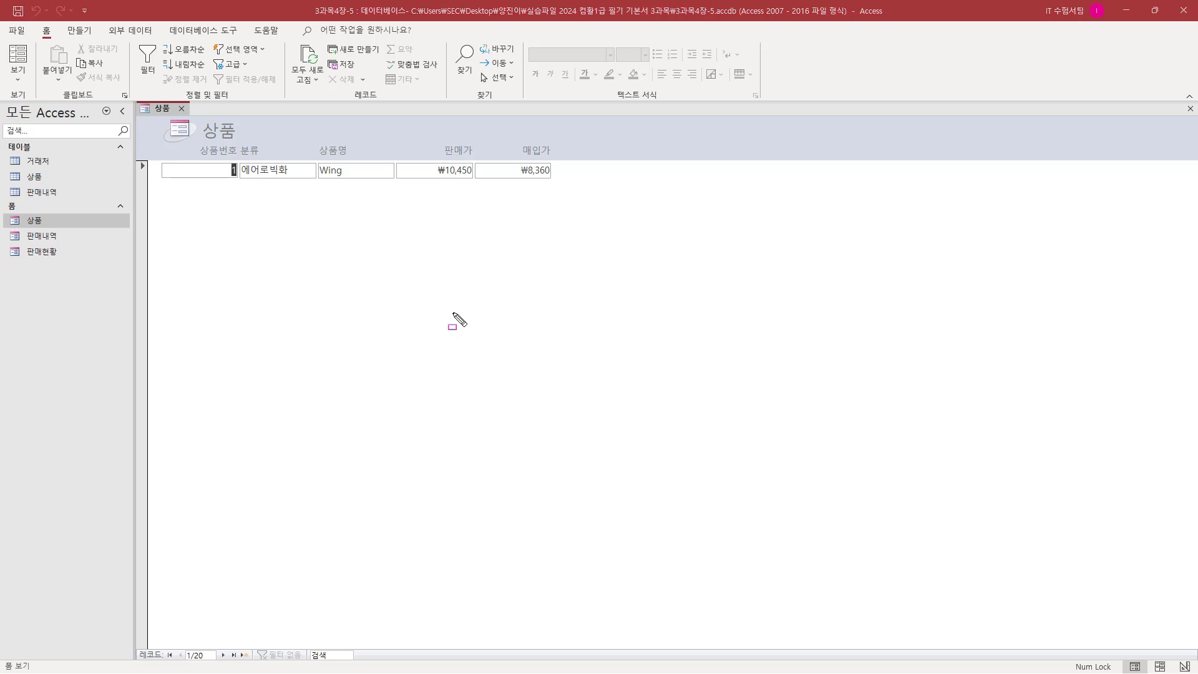
{"action": "mouse_move", "coordinate": [166, 171]}
{"action": "left_mouse_down"}
{"action": "mouse_move", "coordinate": [537, 175]}
{"action": "mouse_move", "coordinate": [564, 189]}
{"action": "left_mouse_up"}
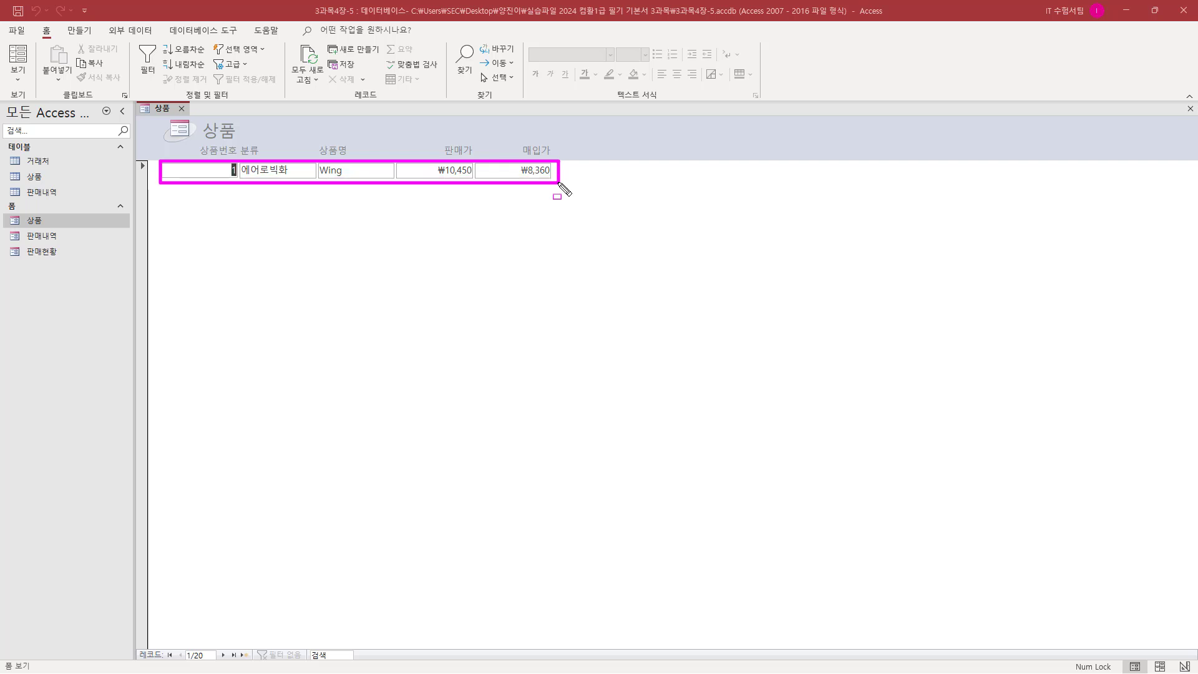
{"action": "key", "text": "Escape"}
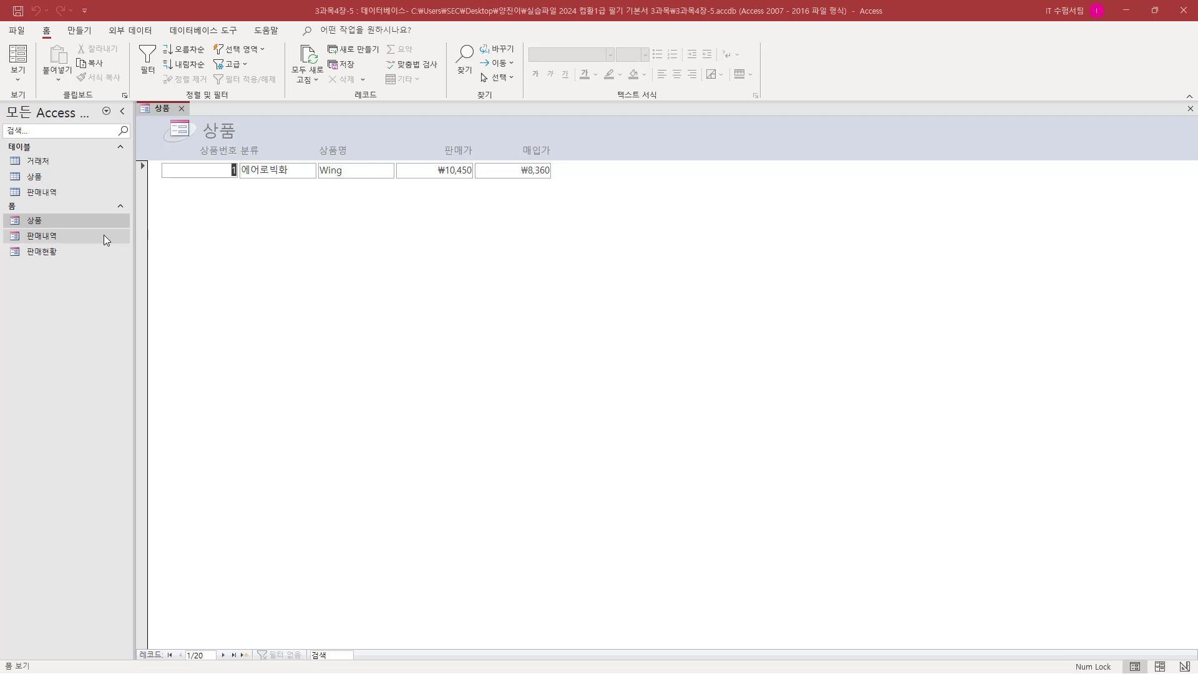
- Compare the 상품 form's name in the object list with the title shown on its open window
{"action": "key", "text": "ctrl+2"}
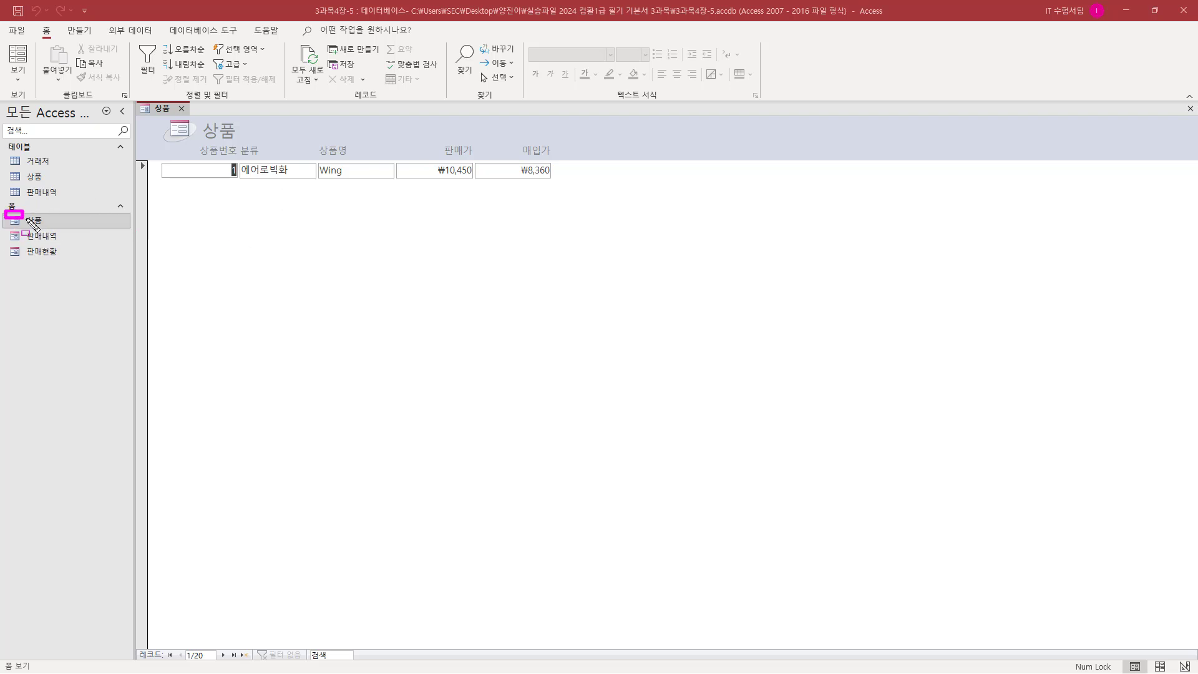
{"action": "left_click_drag", "start_coordinate": [5, 211], "coordinate": [50, 231]}
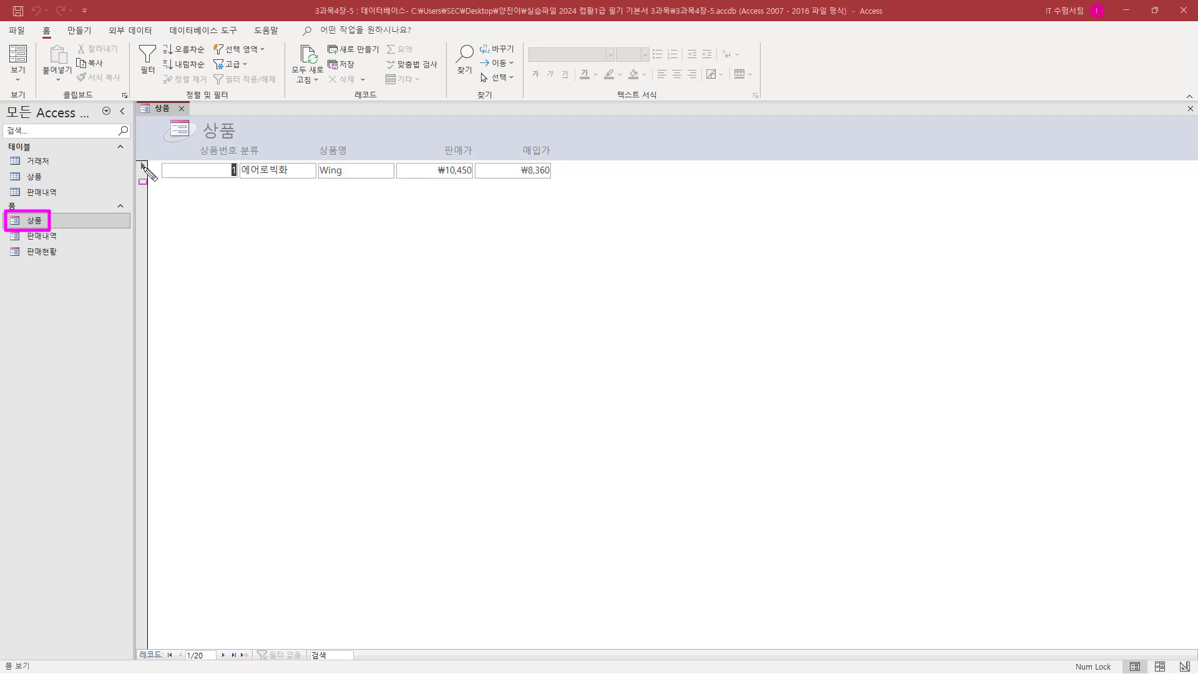
{"action": "left_click_drag", "start_coordinate": [136, 101], "coordinate": [190, 117]}
{"action": "key", "text": "Escape"}
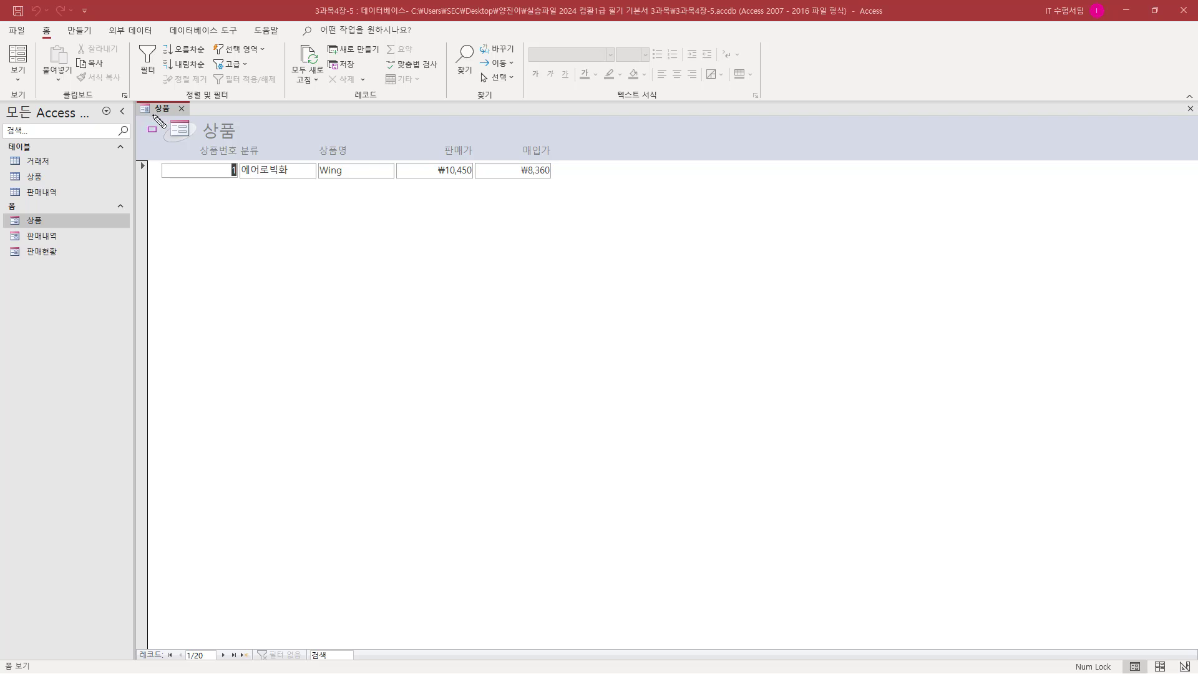
{"action": "left_click_drag", "start_coordinate": [151, 114], "coordinate": [172, 115]}
{"action": "left_click_drag", "start_coordinate": [172, 115], "coordinate": [173, 99]}
- Return the 상품 form to Design view and set its caption (캡션) to 상품판매현황
{"action": "right_click", "coordinate": [165, 111]}
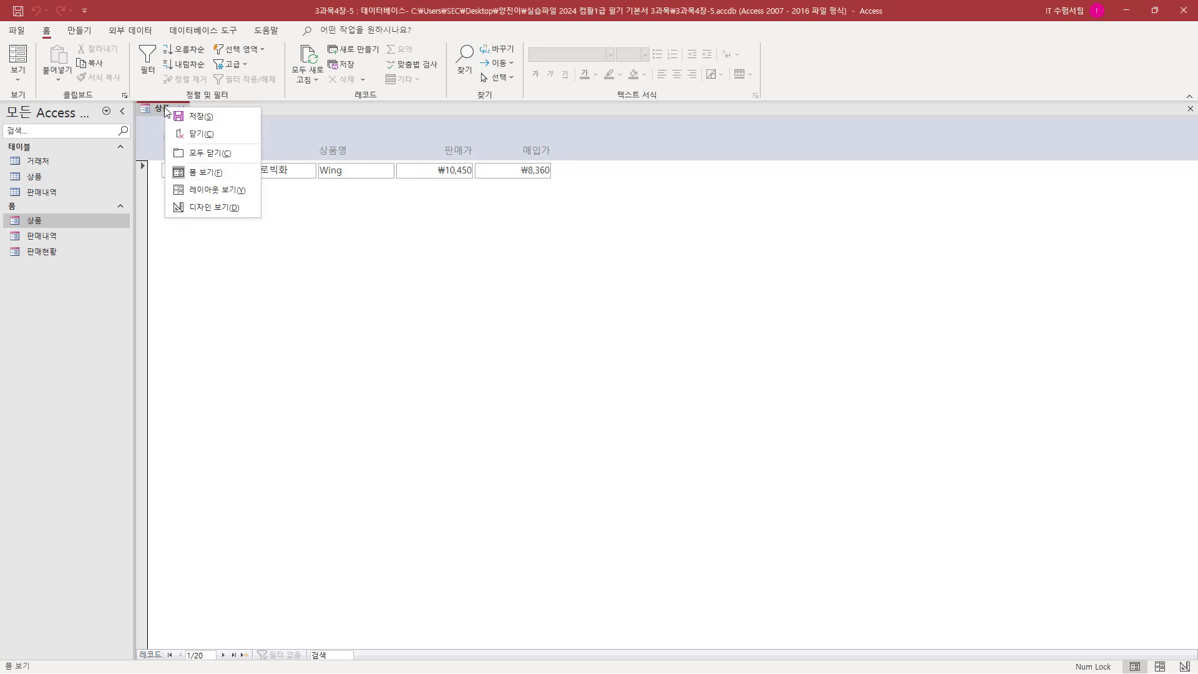
{"action": "left_click", "coordinate": [194, 209]}
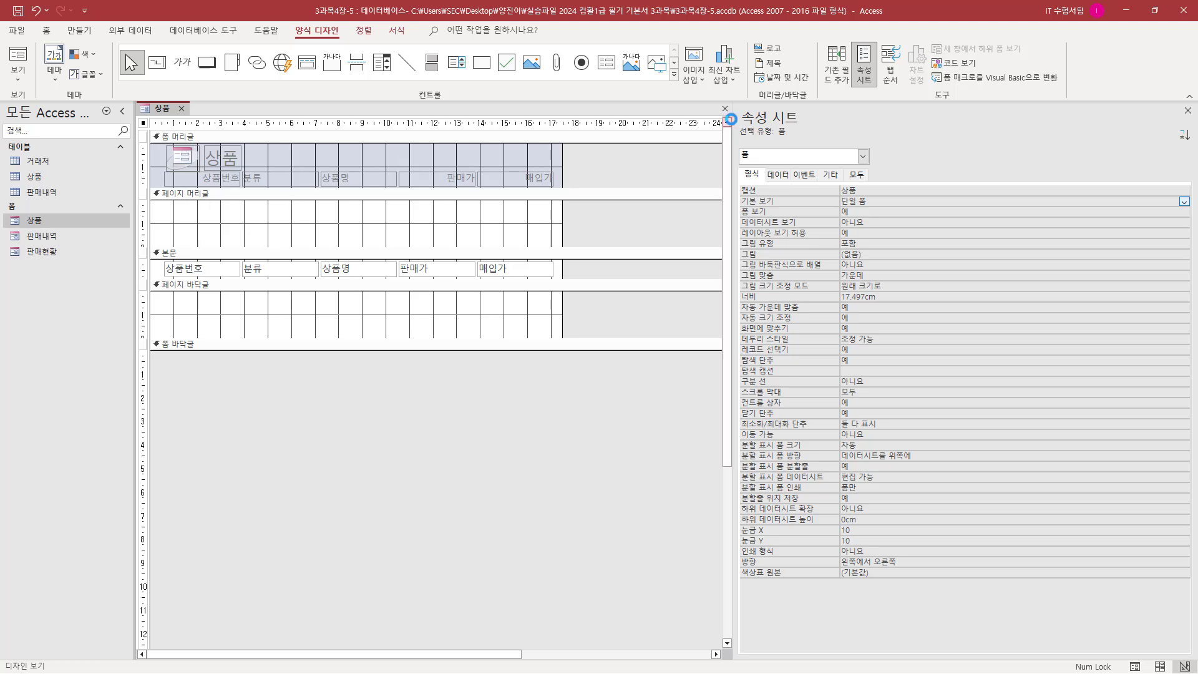
{"action": "left_click_drag", "start_coordinate": [738, 103], "coordinate": [810, 136]}
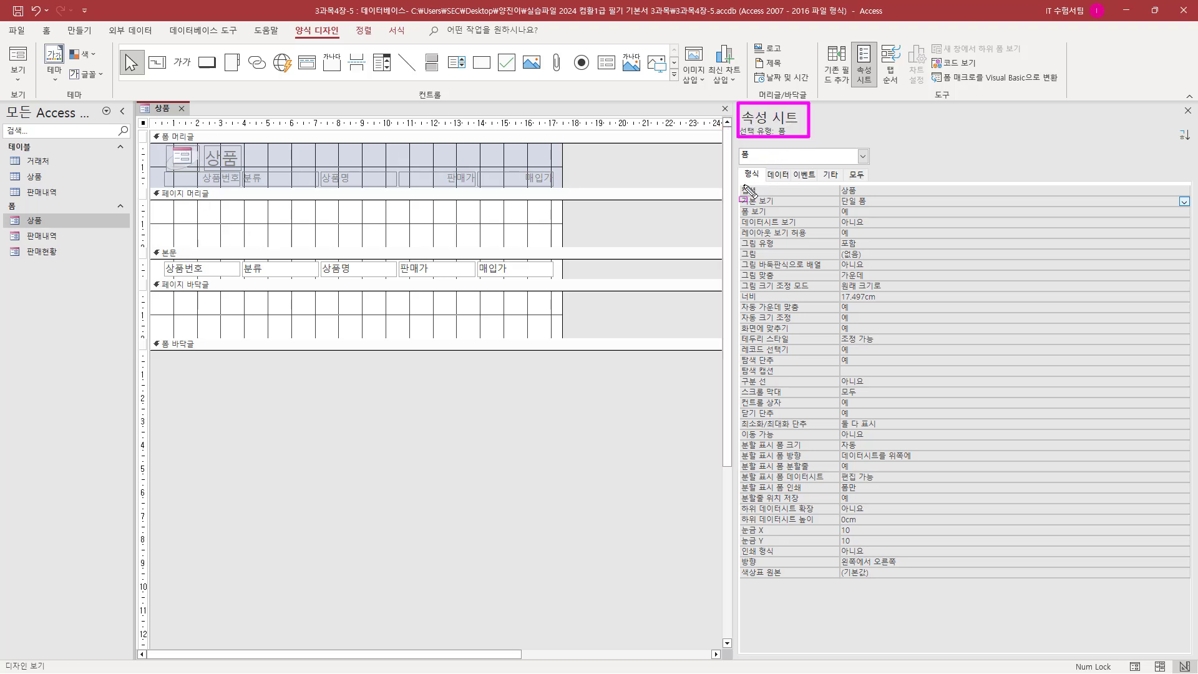
{"action": "mouse_move", "coordinate": [739, 183]}
{"action": "left_mouse_down"}
{"action": "mouse_move", "coordinate": [764, 196]}
{"action": "mouse_move", "coordinate": [900, 197]}
{"action": "left_mouse_up"}
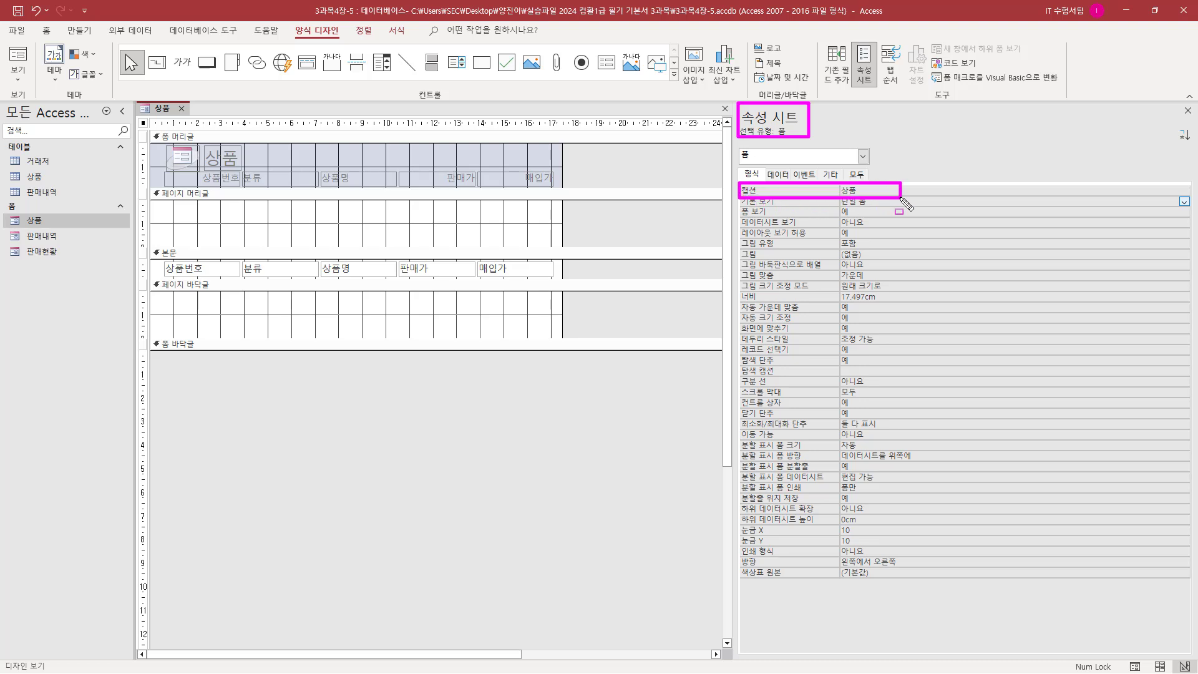
{"action": "left_click", "coordinate": [878, 187]}
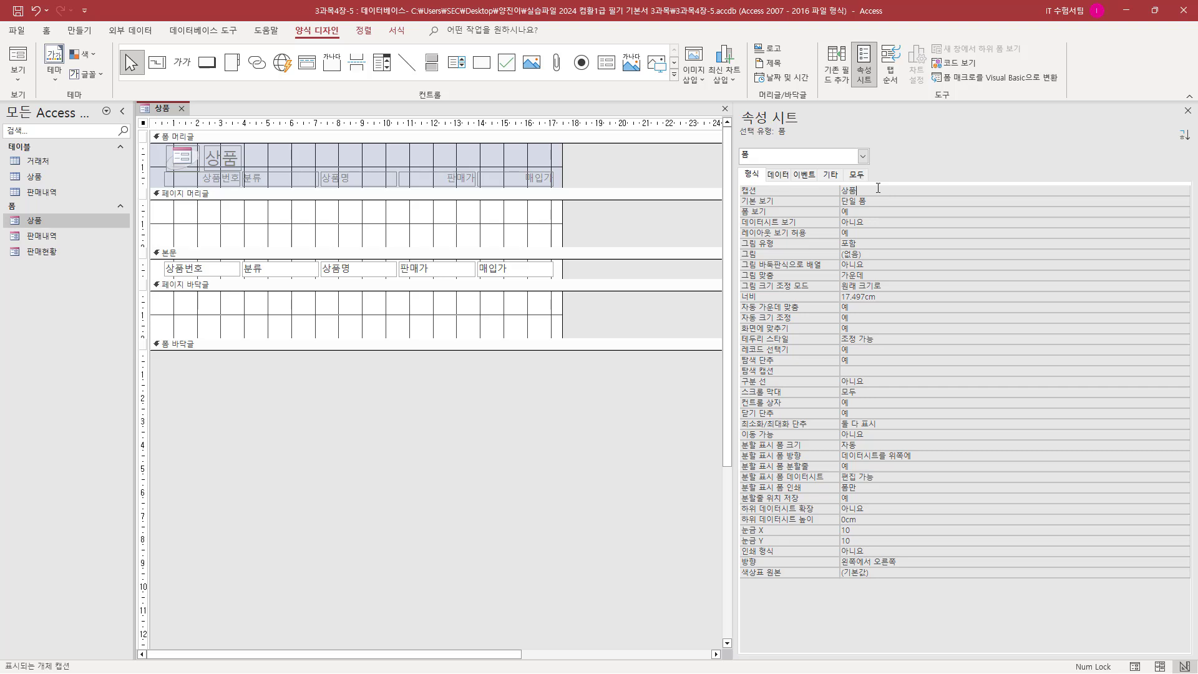
{"action": "type", "text": "판매현황"}
{"action": "double_click", "coordinate": [880, 189]}
{"action": "left_click_drag", "start_coordinate": [736, 181], "coordinate": [922, 198]}
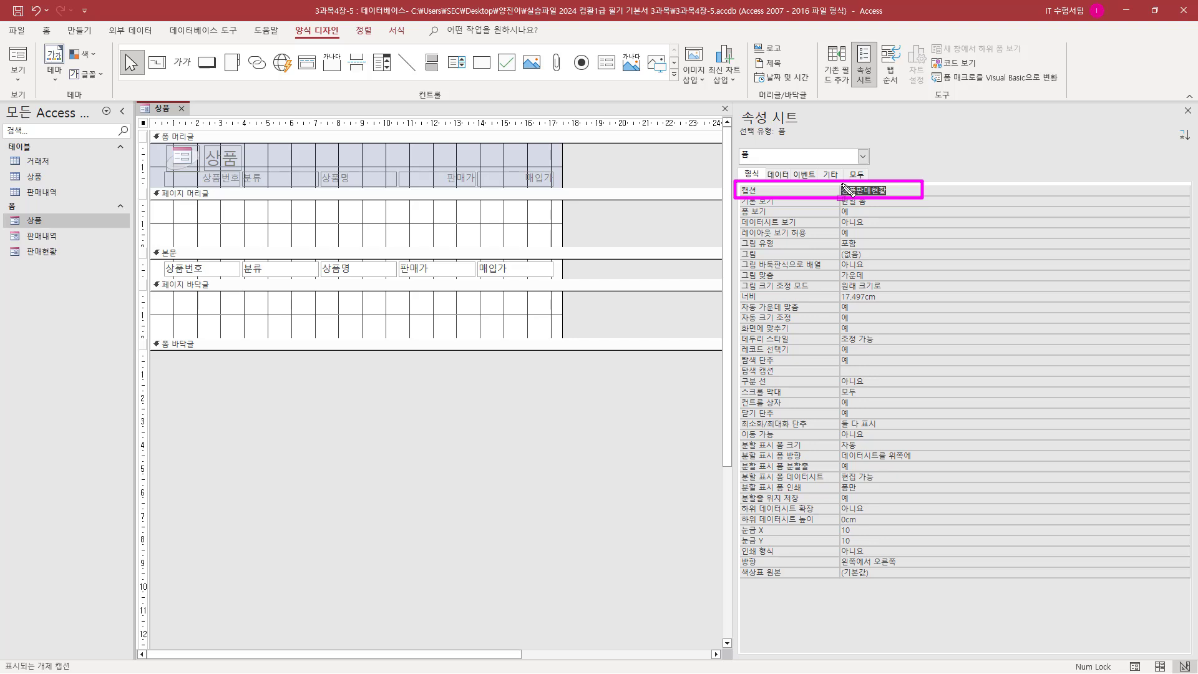
{"action": "key", "text": "Escape"}
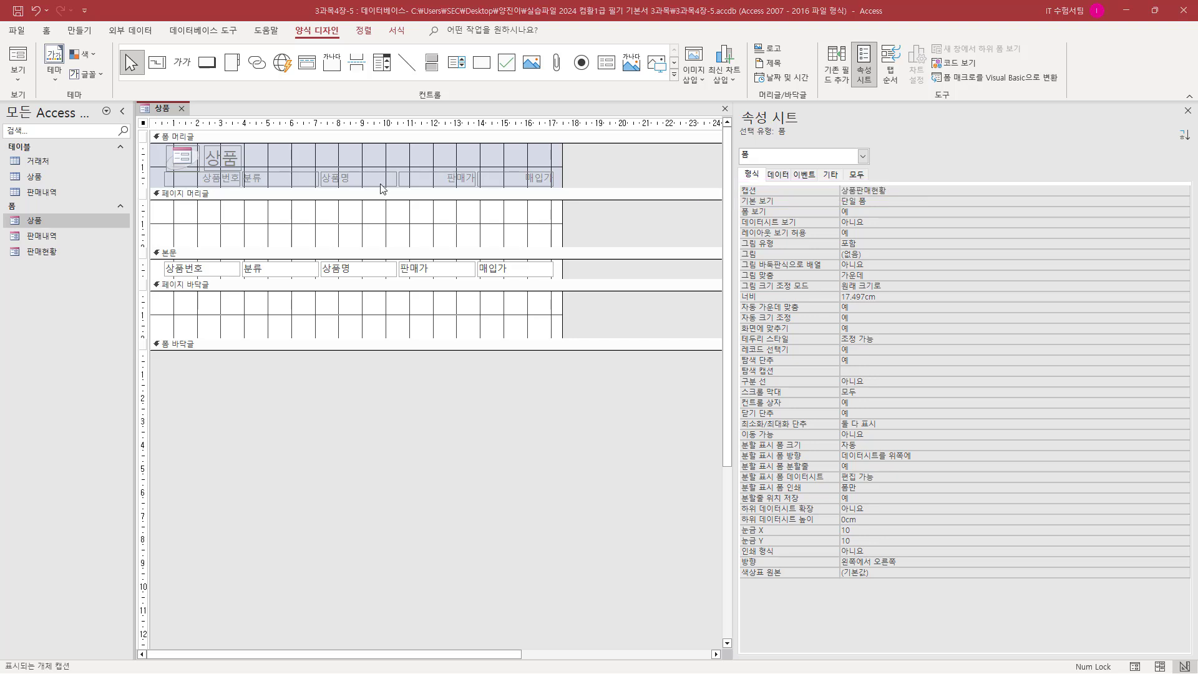
- Show the 상품 form in Form view and examine the title on its window for the new caption
{"action": "right_click", "coordinate": [161, 111]}
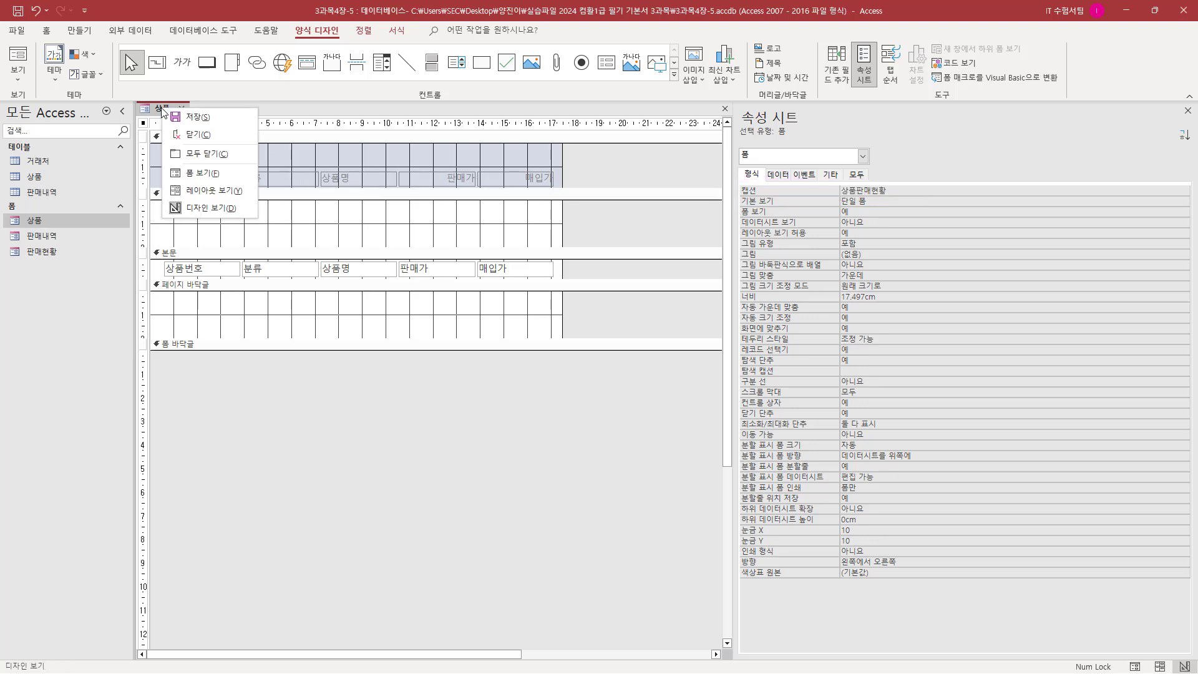
{"action": "left_click", "coordinate": [188, 175]}
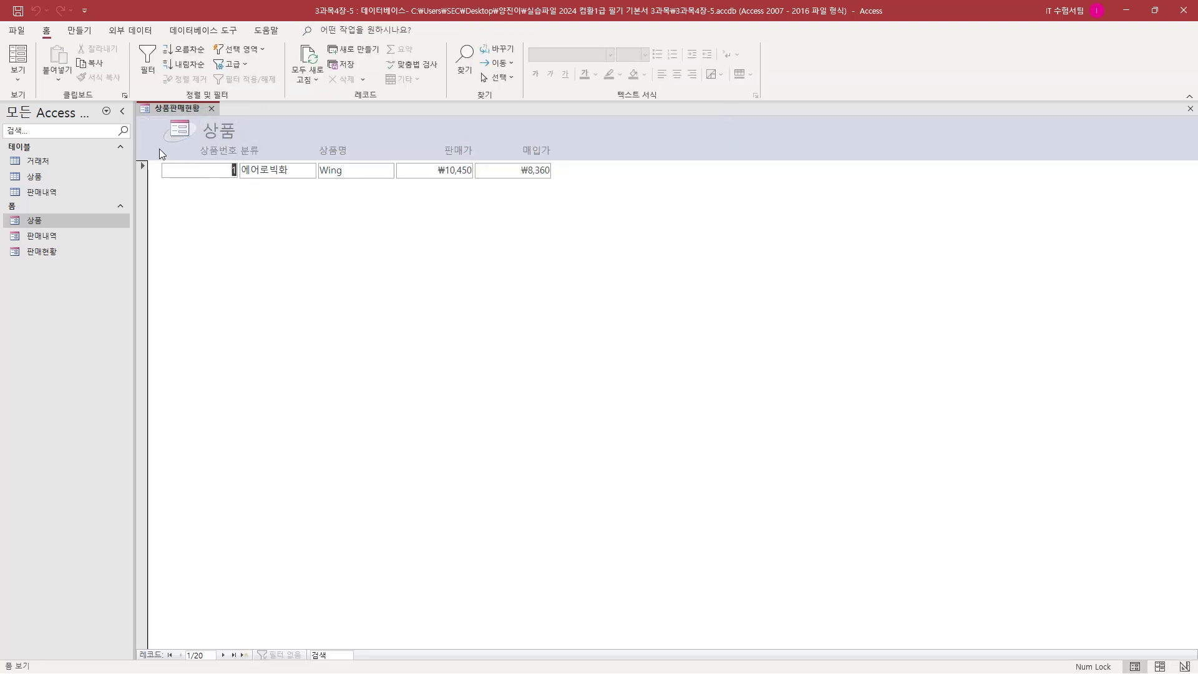
{"action": "key", "text": "ctrl+2"}
{"action": "left_click_drag", "start_coordinate": [149, 115], "coordinate": [201, 116]}
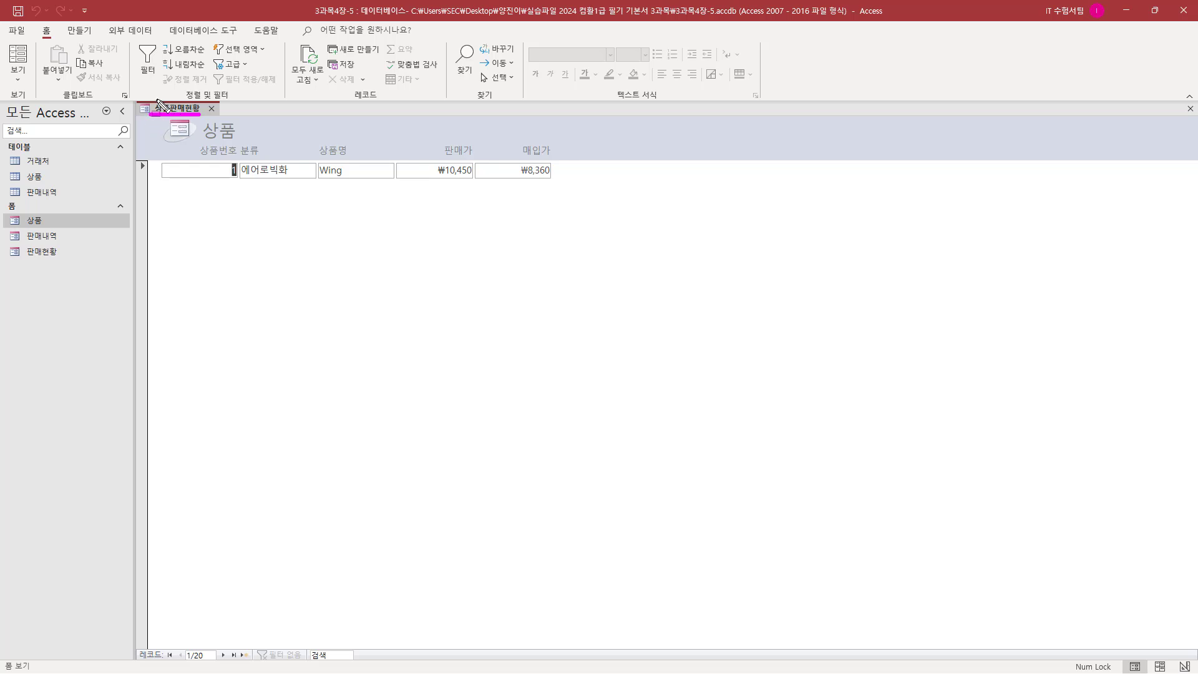
{"action": "left_click_drag", "start_coordinate": [149, 96], "coordinate": [202, 119]}
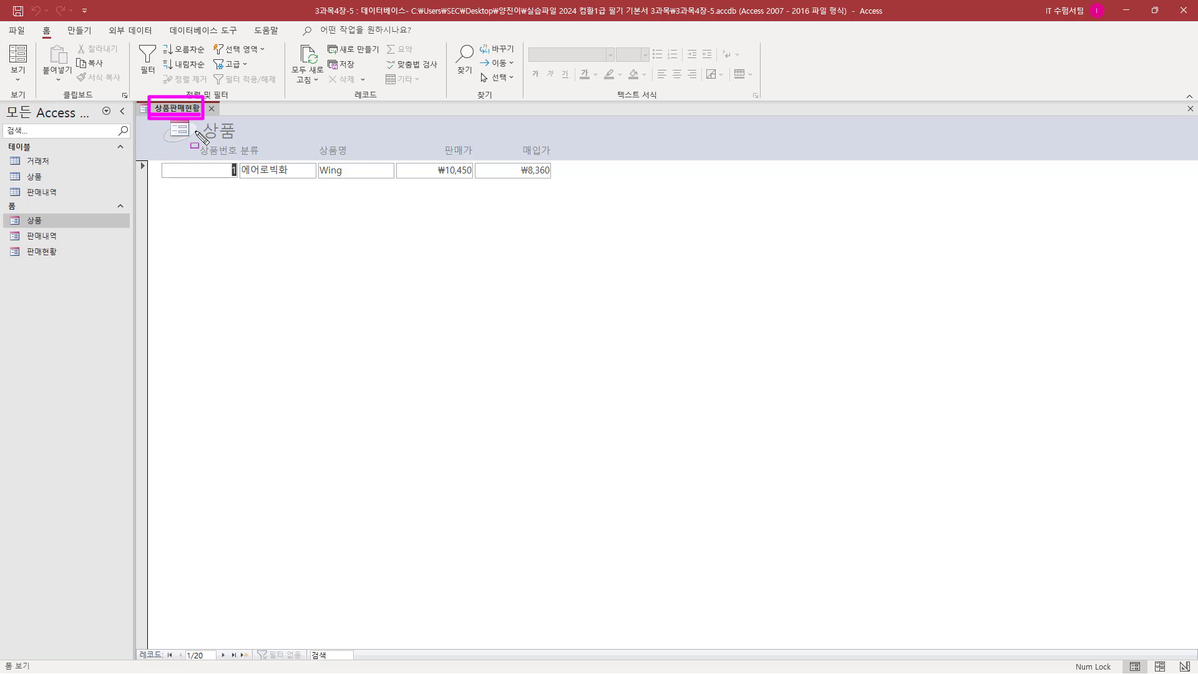
{"action": "key", "text": "Escape"}
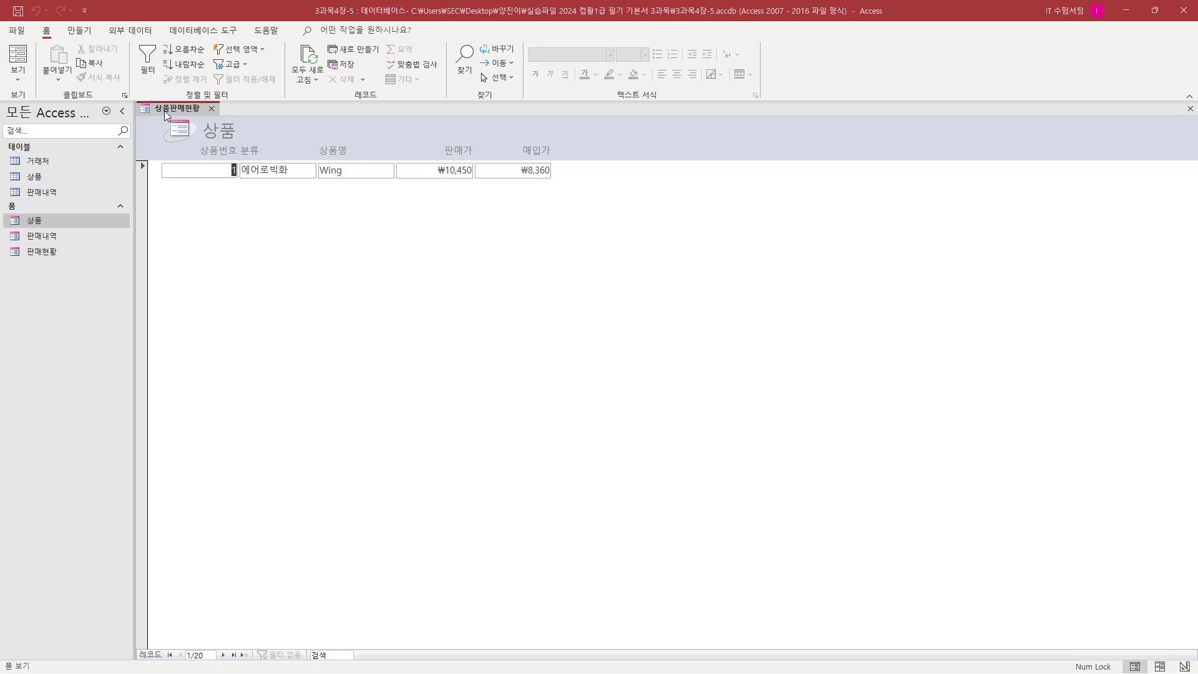
- Examine the displayed record and its record selector bar, and select the whole record with that bar
{"action": "key", "text": "ctrl+2"}
{"action": "left_click_drag", "start_coordinate": [159, 160], "coordinate": [558, 184]}
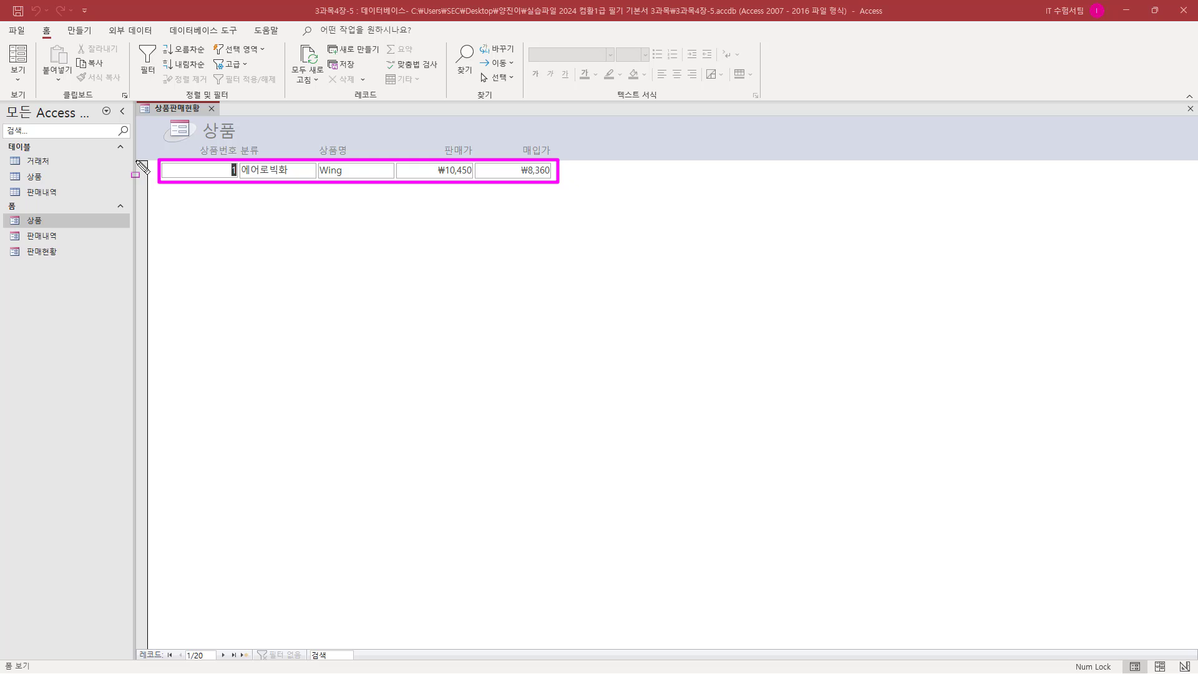
{"action": "left_click_drag", "start_coordinate": [136, 161], "coordinate": [151, 648]}
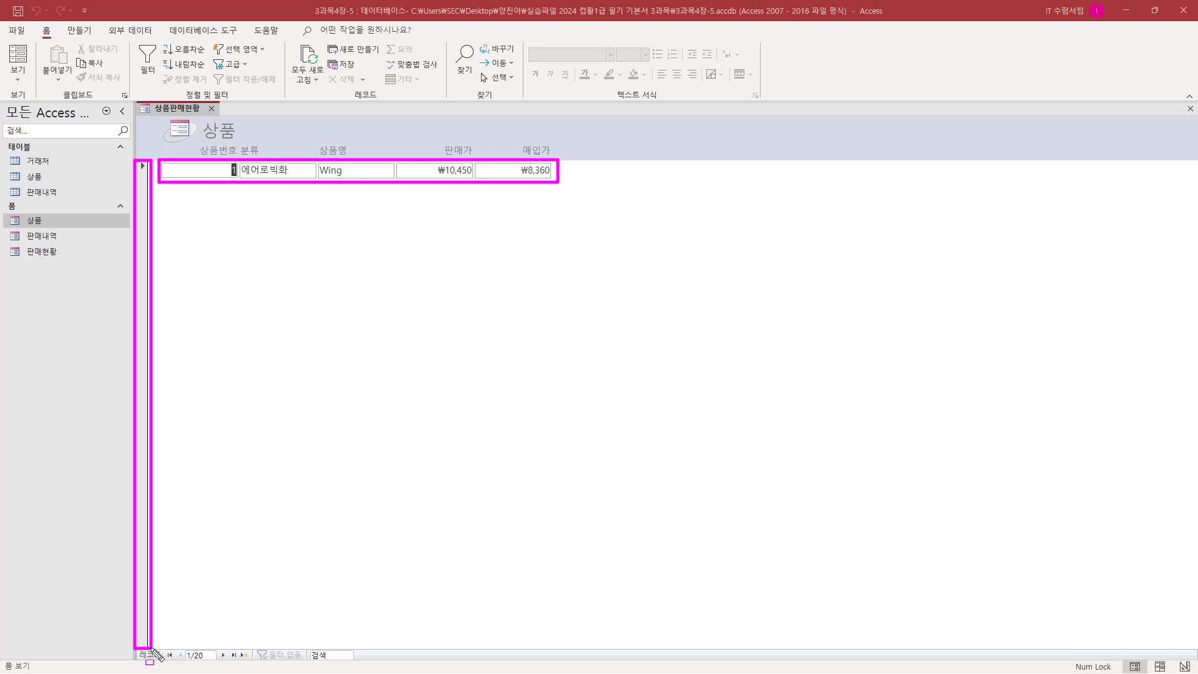
{"action": "key", "text": "Escape"}
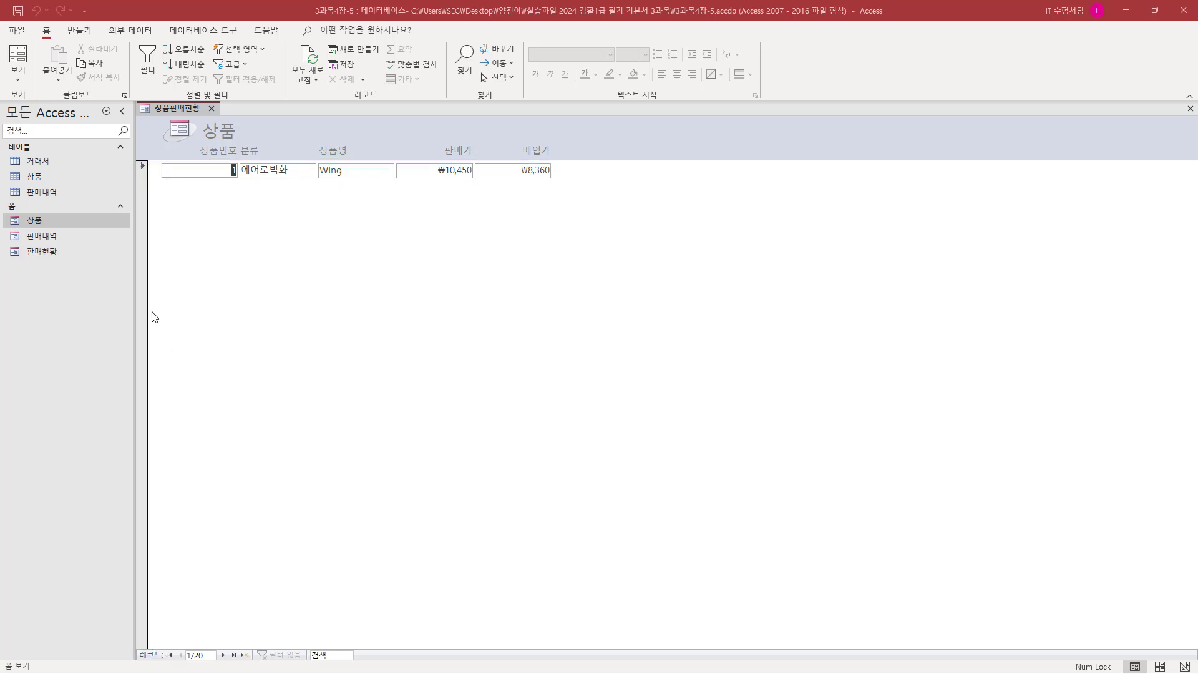
{"action": "left_click", "coordinate": [143, 226]}
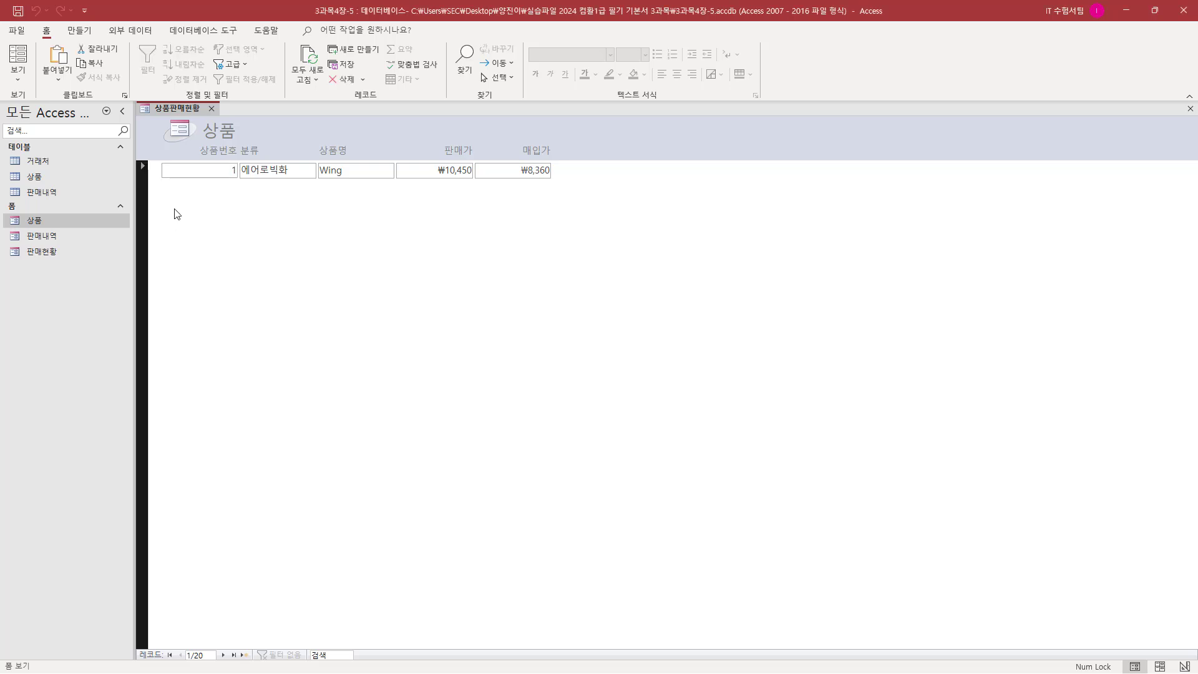
- Return the 상품 form to Design view and set its record selector property (레코드 선택기) to 아니요
{"action": "right_click", "coordinate": [167, 109]}
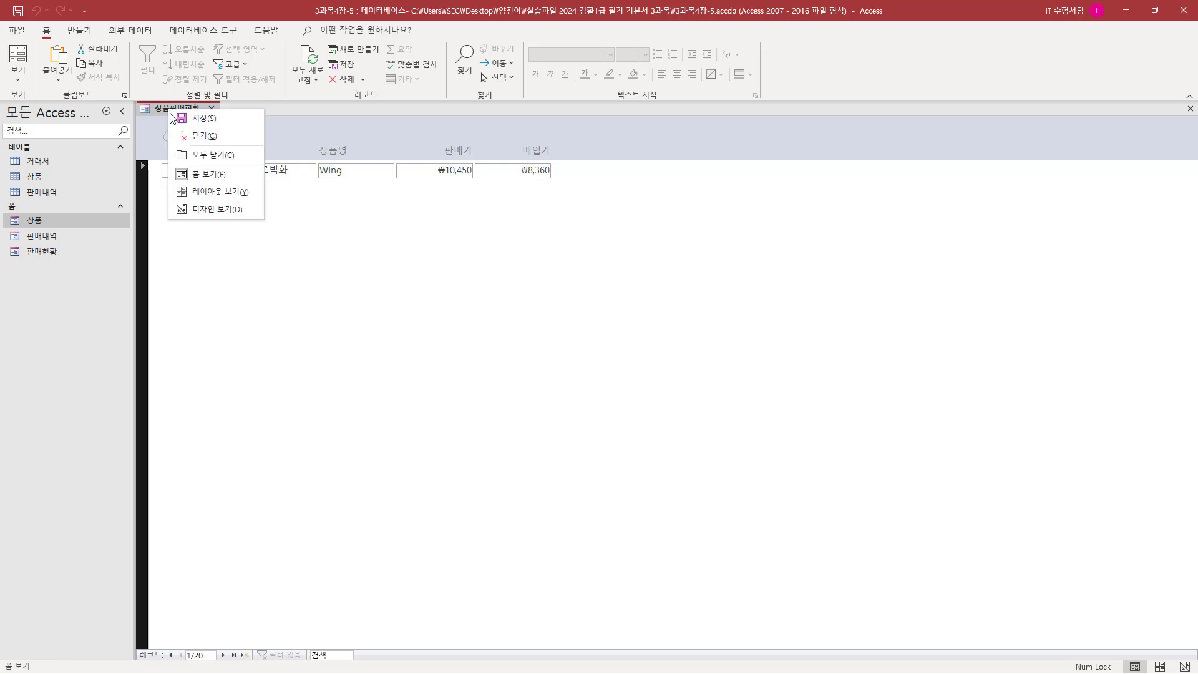
{"action": "left_click", "coordinate": [214, 210]}
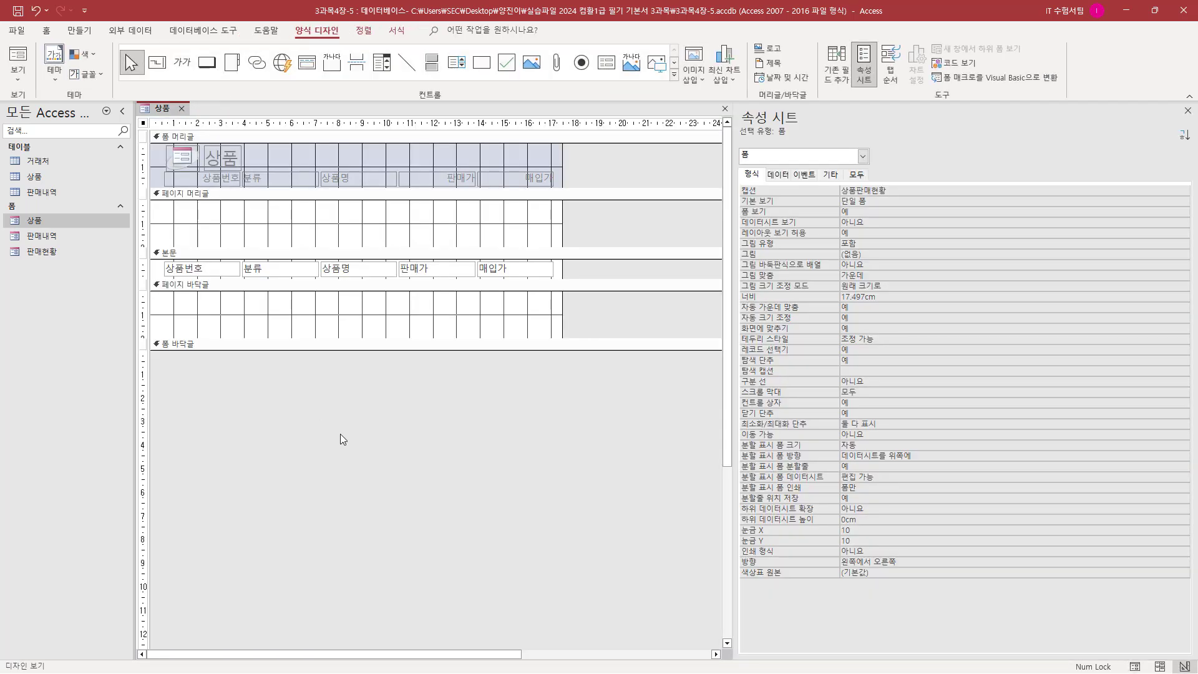
{"action": "mouse_move", "coordinate": [736, 104]}
{"action": "left_mouse_down"}
{"action": "mouse_move", "coordinate": [749, 123]}
{"action": "mouse_move", "coordinate": [827, 155]}
{"action": "mouse_move", "coordinate": [815, 140]}
{"action": "left_mouse_up"}
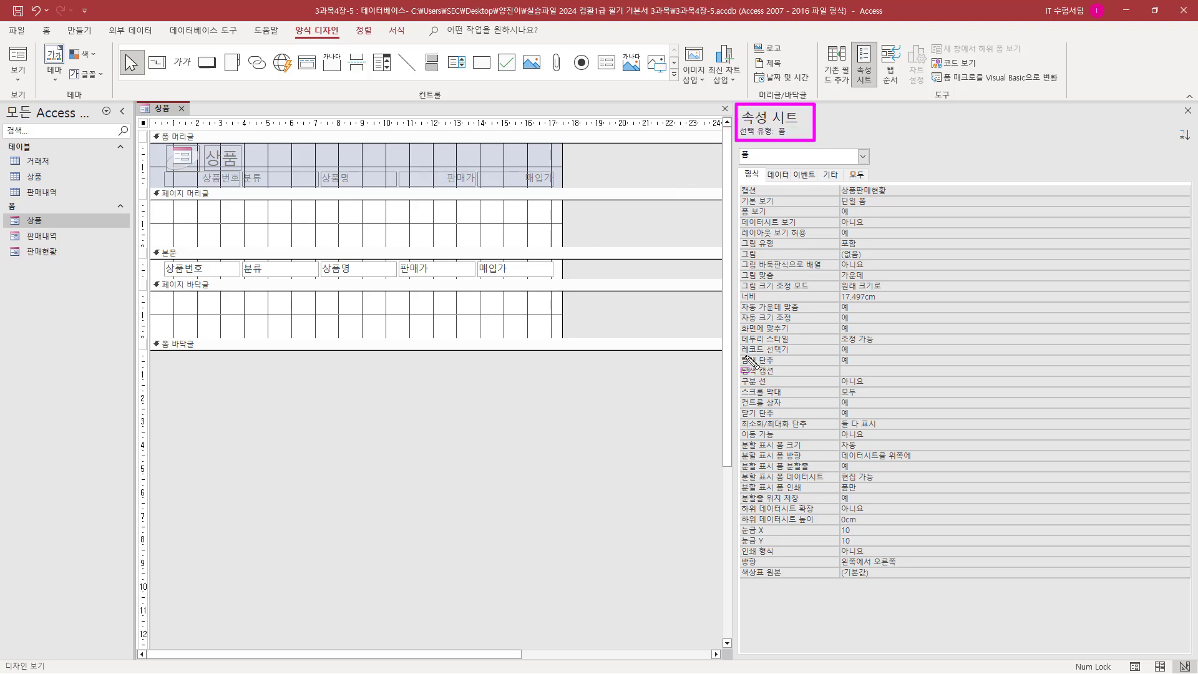
{"action": "mouse_move", "coordinate": [744, 359]}
{"action": "left_mouse_down"}
{"action": "mouse_move", "coordinate": [877, 361]}
{"action": "mouse_move", "coordinate": [871, 342]}
{"action": "left_mouse_up"}
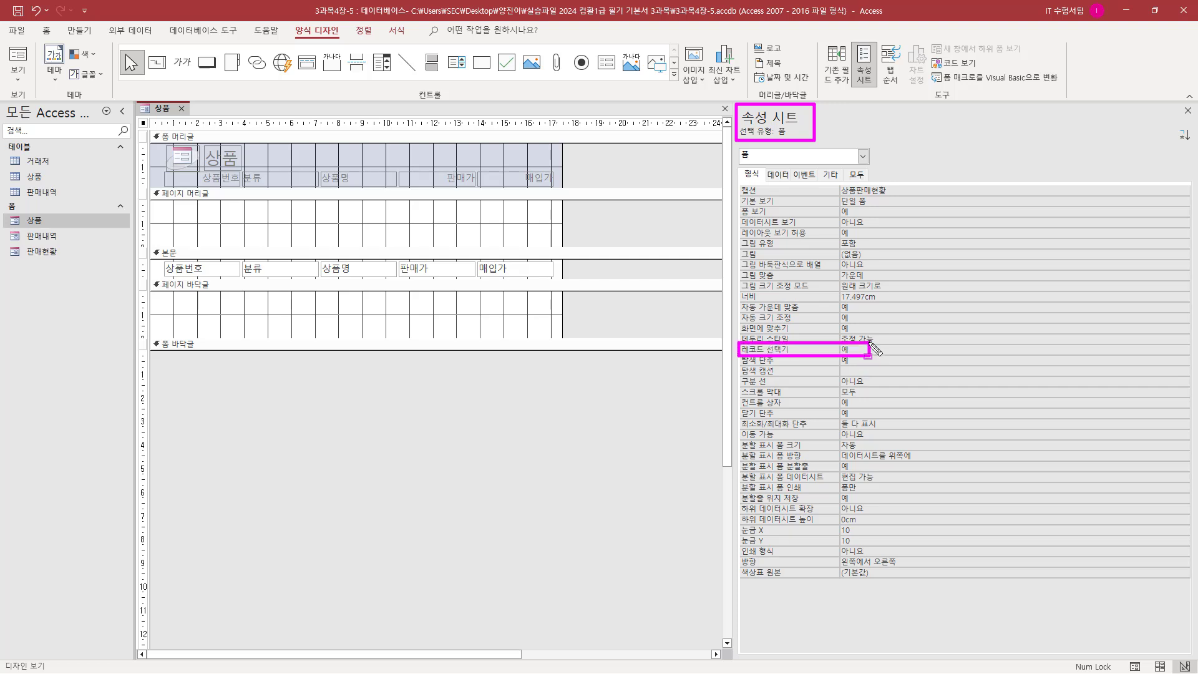
{"action": "key", "text": "Escape"}
{"action": "double_click", "coordinate": [862, 350]}
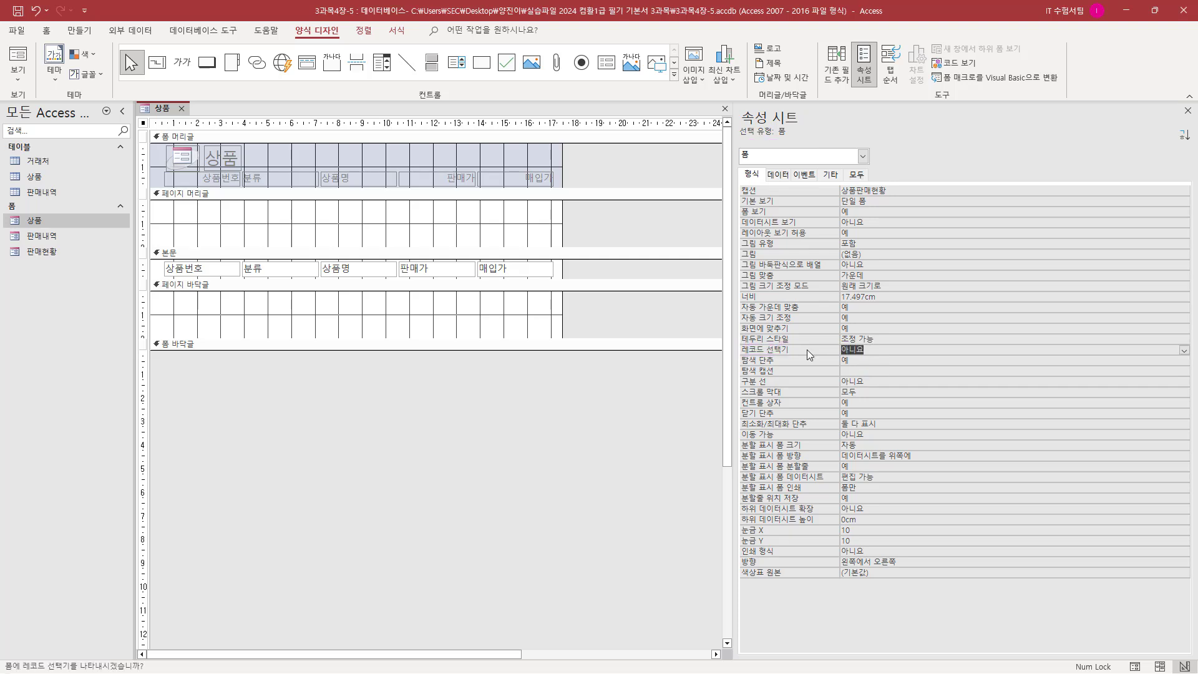
{"action": "mouse_move", "coordinate": [737, 357]}
{"action": "left_mouse_down"}
{"action": "mouse_move", "coordinate": [742, 343]}
{"action": "mouse_move", "coordinate": [887, 362]}
{"action": "left_mouse_up"}
{"action": "key", "text": "Escape"}
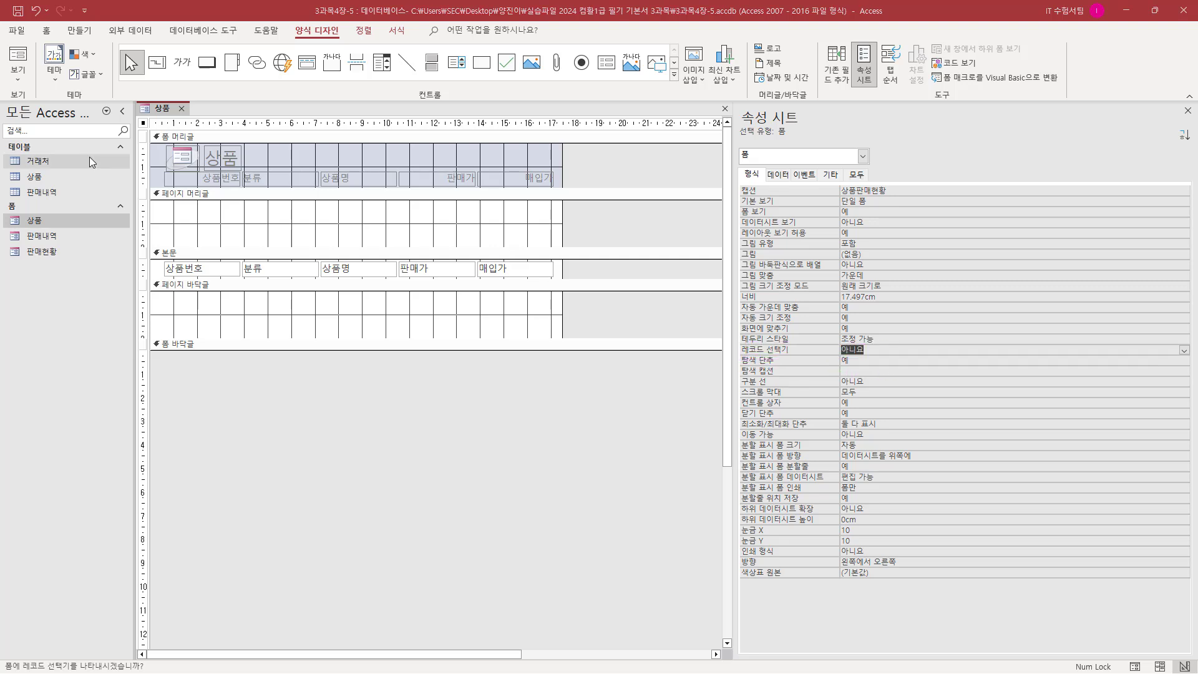
- Show the 상품 form in Form view and examine the area beside the record where the record selector bar belongs
{"action": "right_click", "coordinate": [160, 110]}
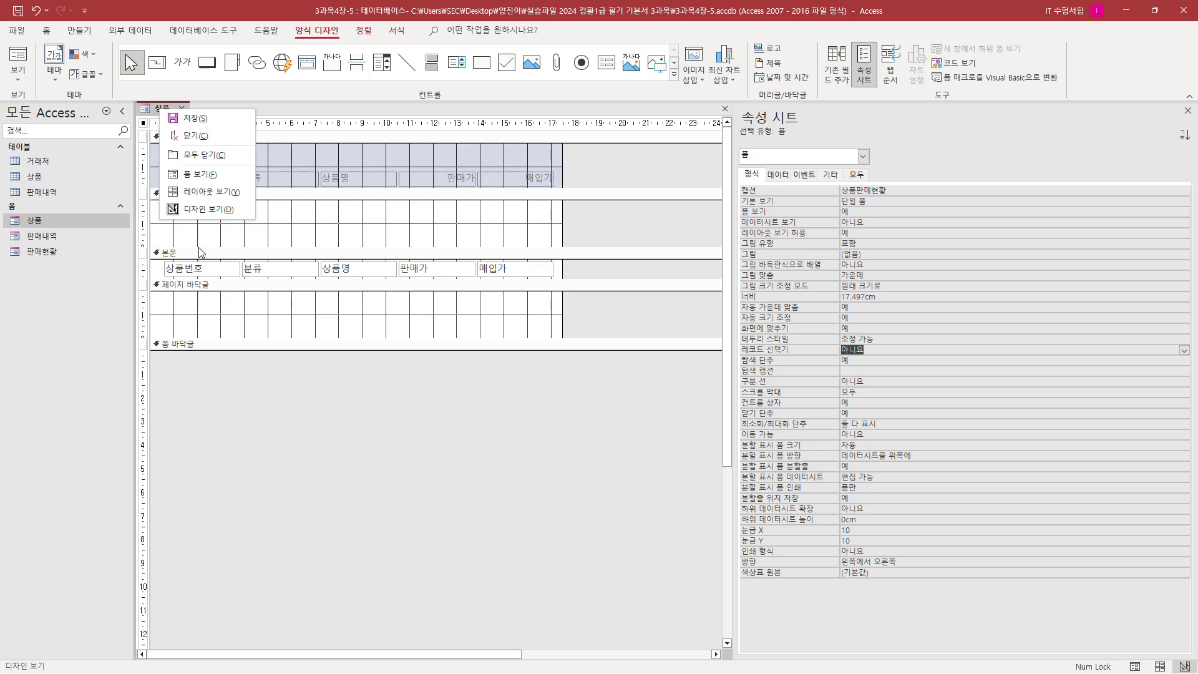
{"action": "left_click", "coordinate": [204, 178]}
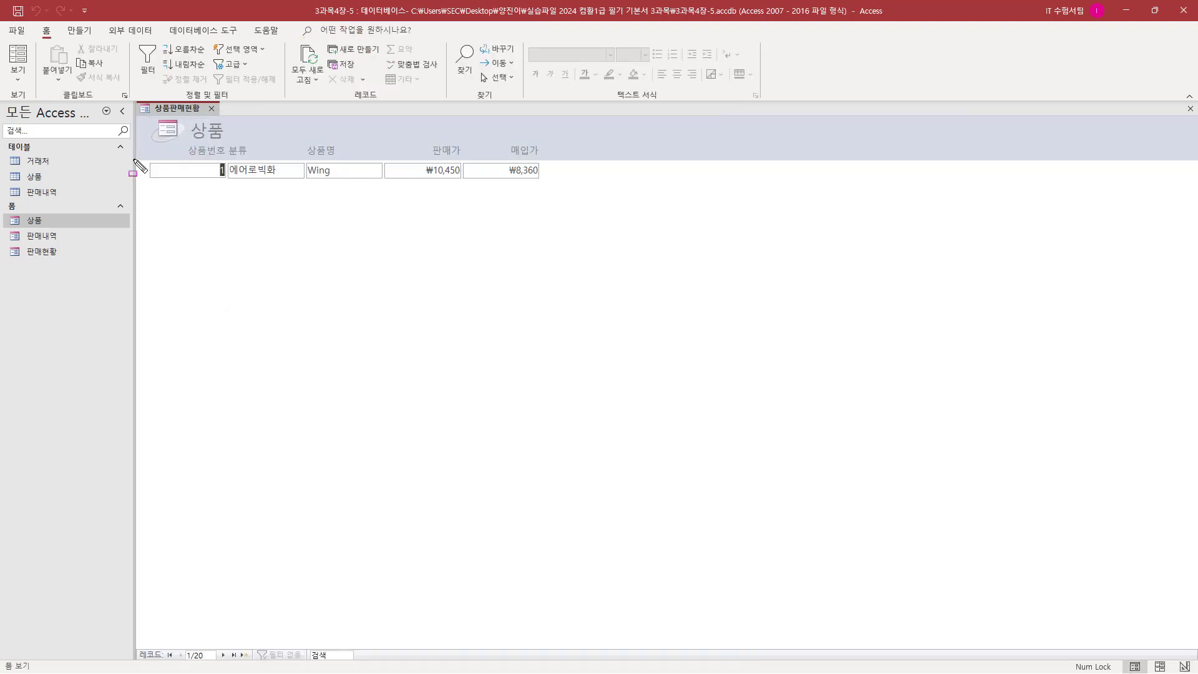
{"action": "mouse_move", "coordinate": [134, 159]}
{"action": "left_mouse_down"}
{"action": "mouse_move", "coordinate": [164, 300]}
{"action": "mouse_move", "coordinate": [150, 650]}
{"action": "left_mouse_up"}
{"action": "key", "text": "Escape"}
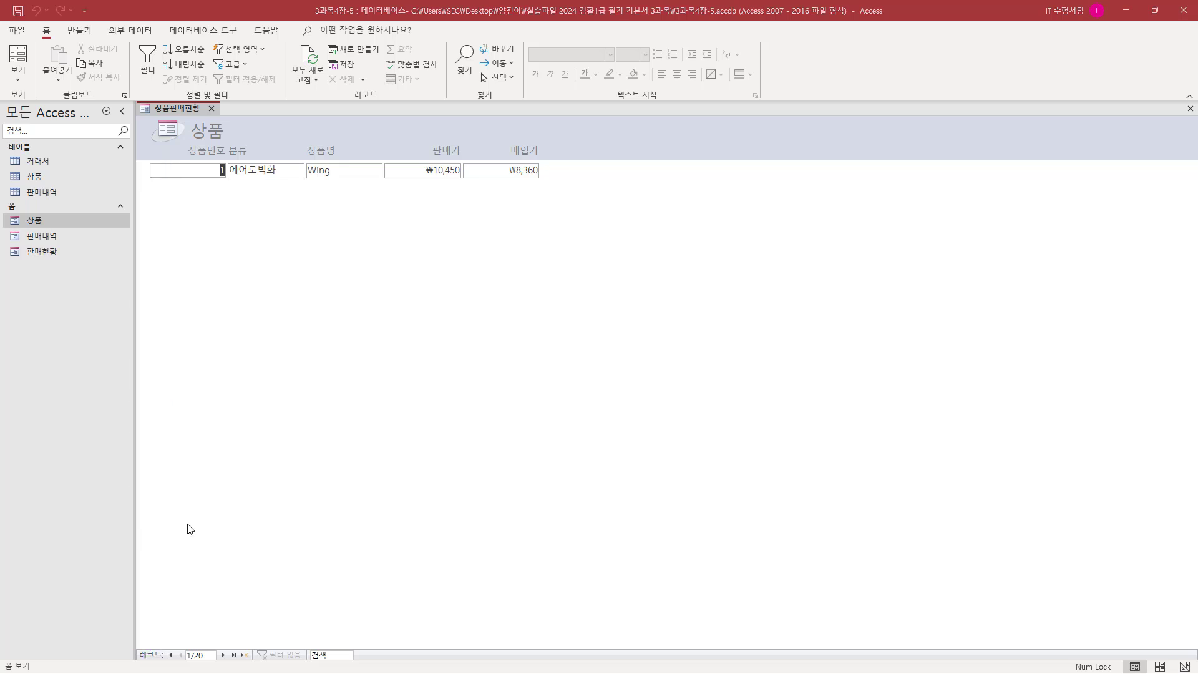